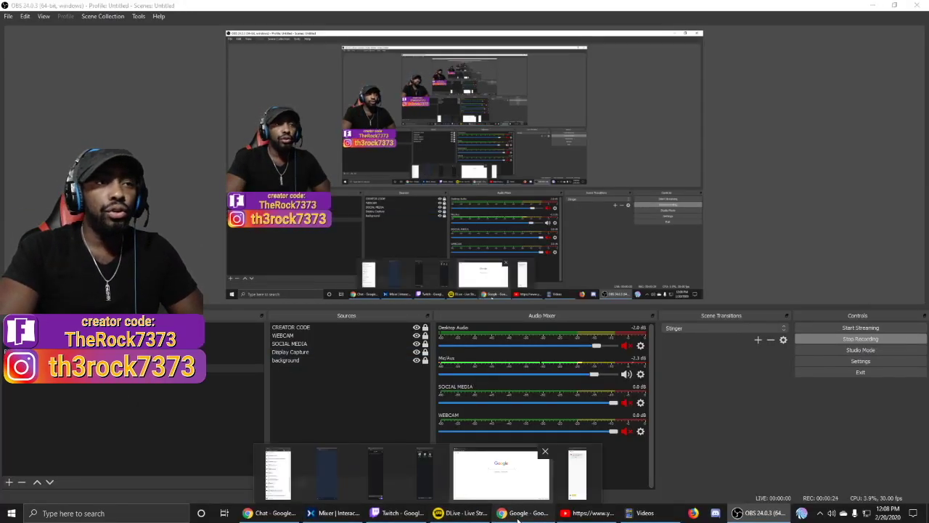
- Search Google for tracker.gg and open Tracker Network's Fortnite stats page
left_click(508, 472)
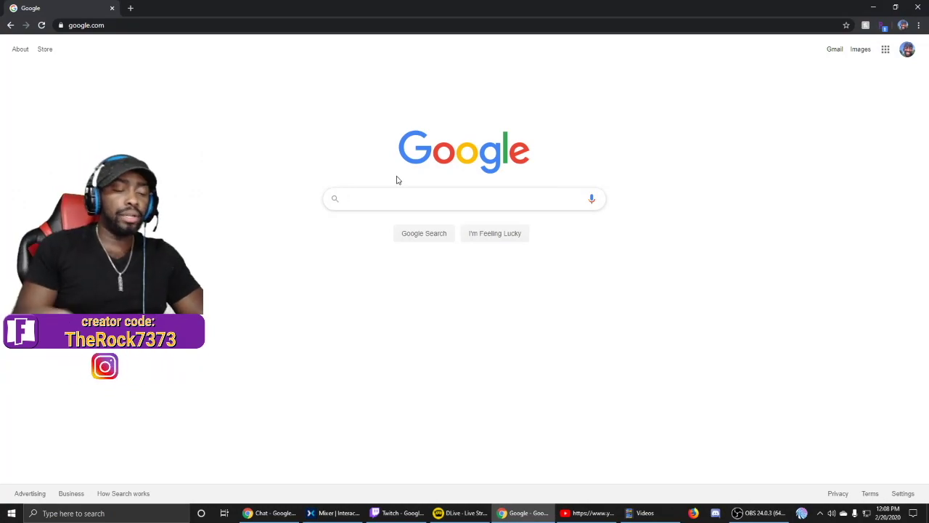
type("tracker.")
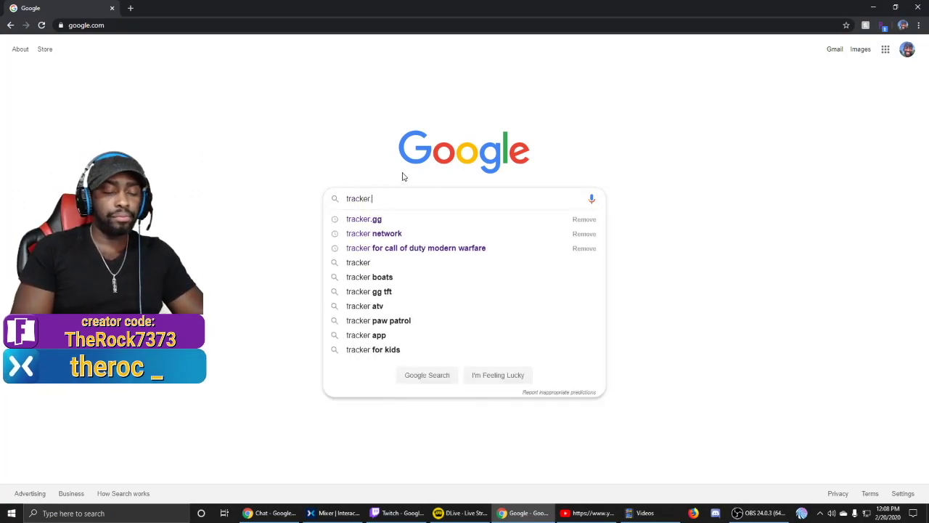
type("gg")
key("Return")
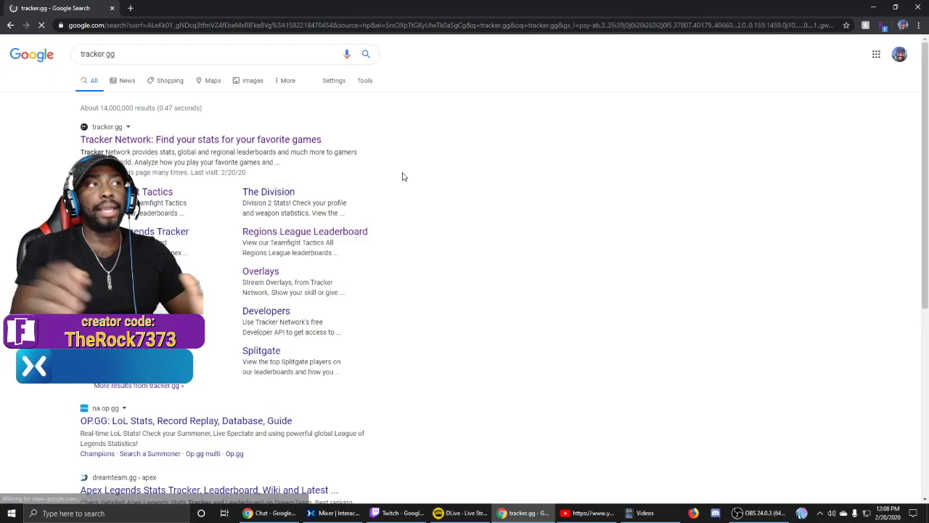
left_click(194, 144)
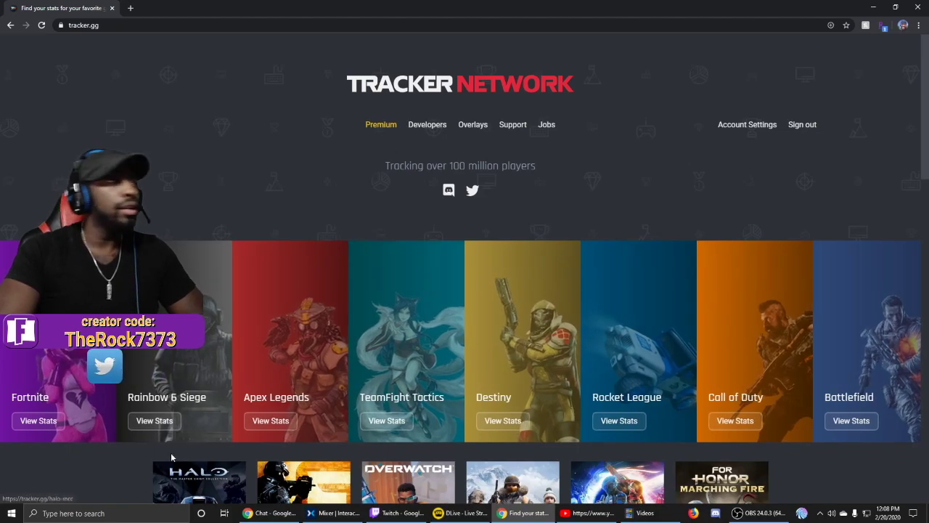
left_click(38, 422)
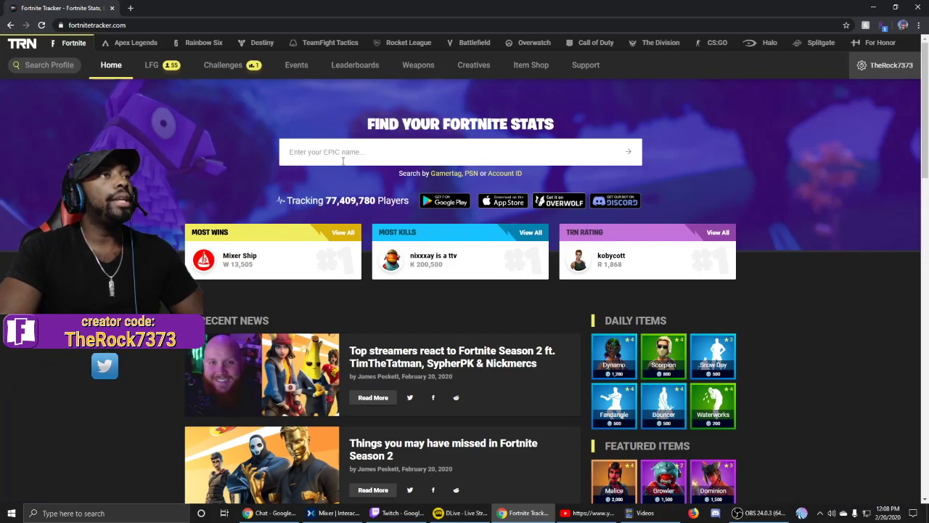
- Look up the player's Epic name to show lifetime stats: 1,135 wins and 1.35 K/D
left_click(344, 156)
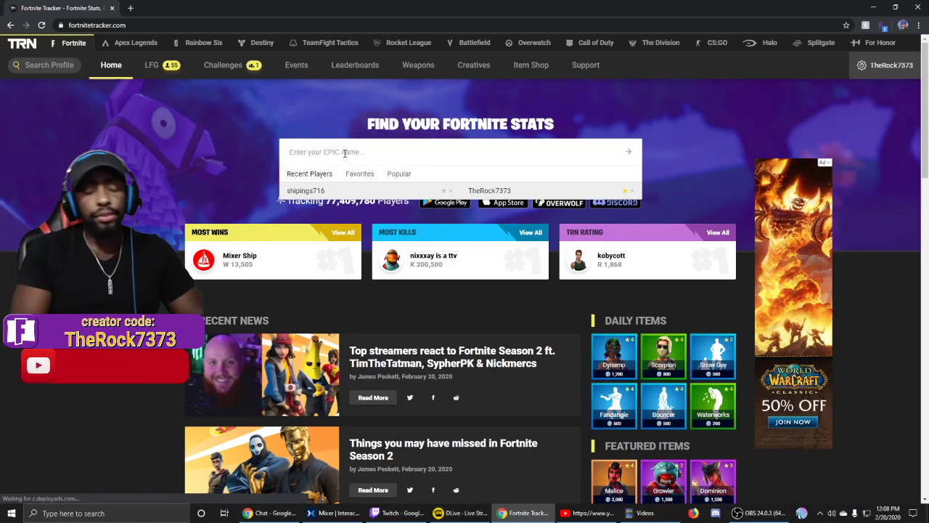
type("thero")
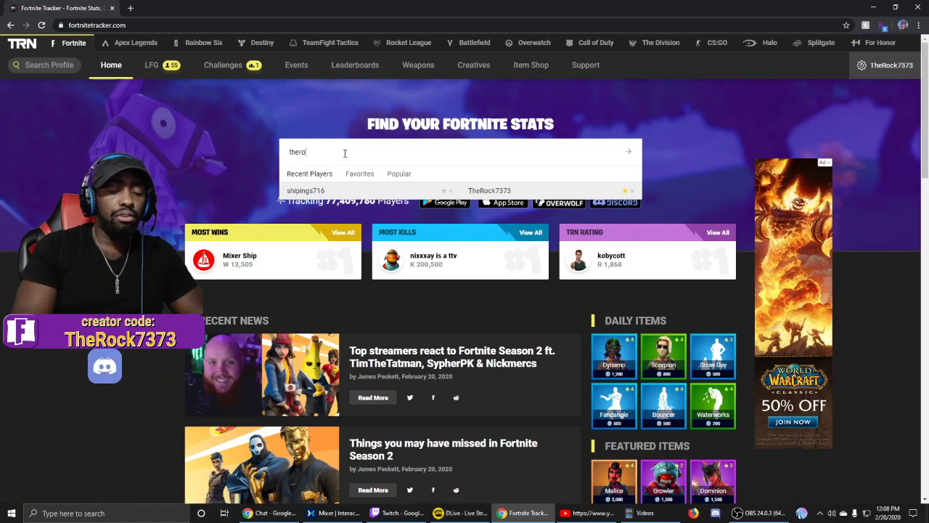
type("ck73")
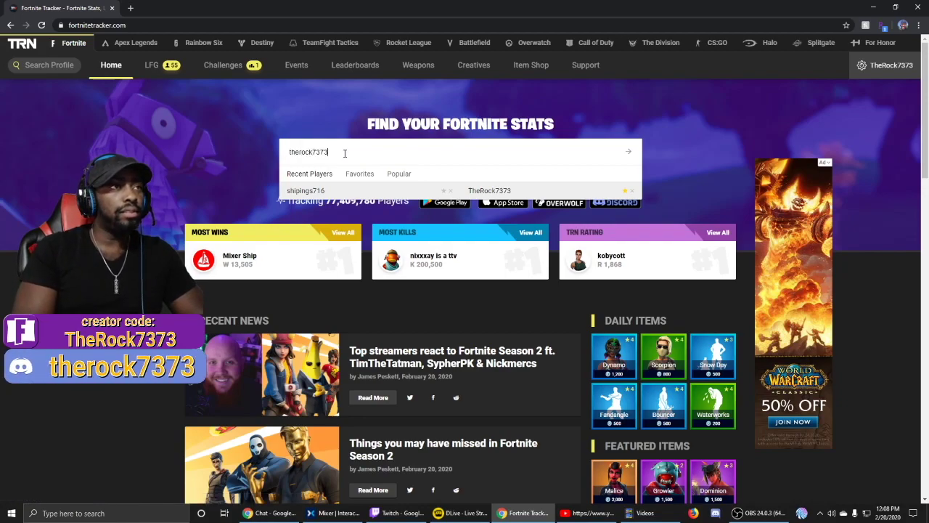
type("73")
key("Return")
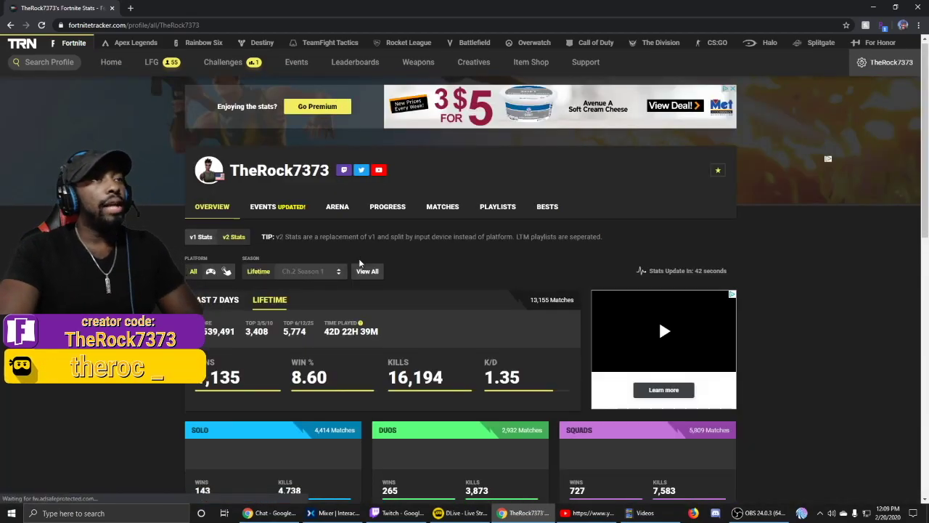
scroll(659, 176, "down", 2)
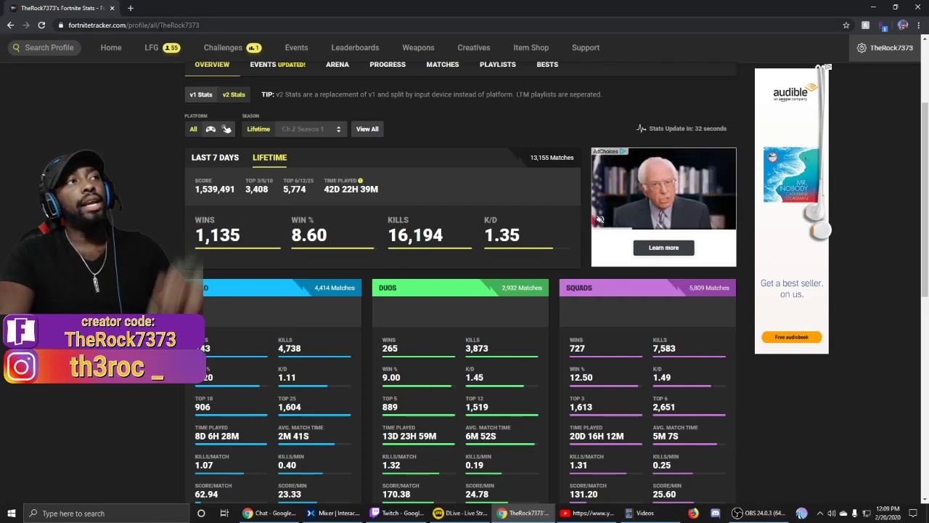
- Select the profile page's URL, minimize Chrome, and return to OBS's sources list
left_click(160, 26)
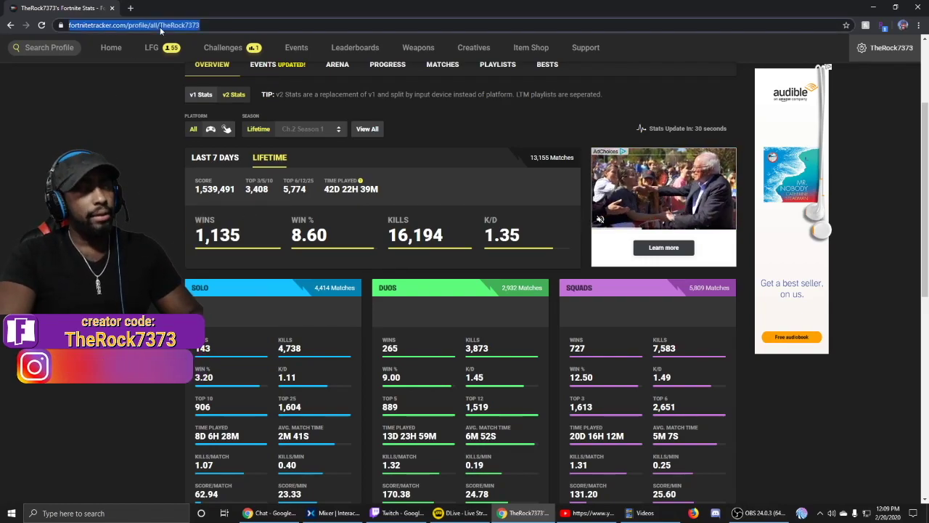
left_click(871, 6)
left_click(305, 432)
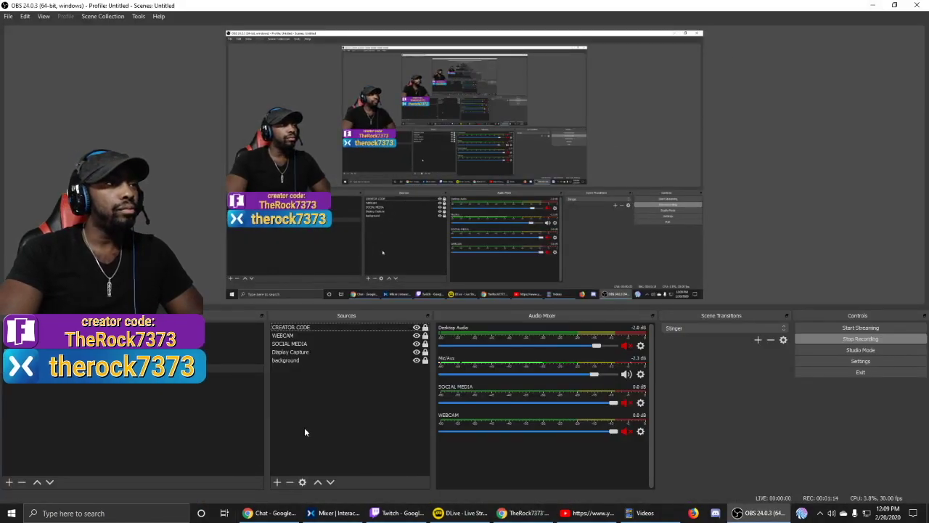
- Add a Browser source named 'fortnite tracker', then reopen its properties
left_click(278, 482)
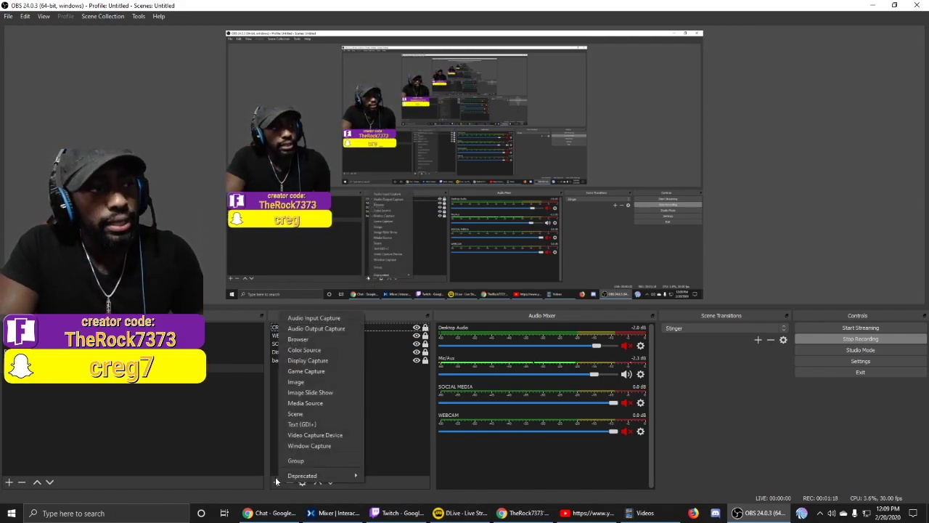
left_click(328, 338)
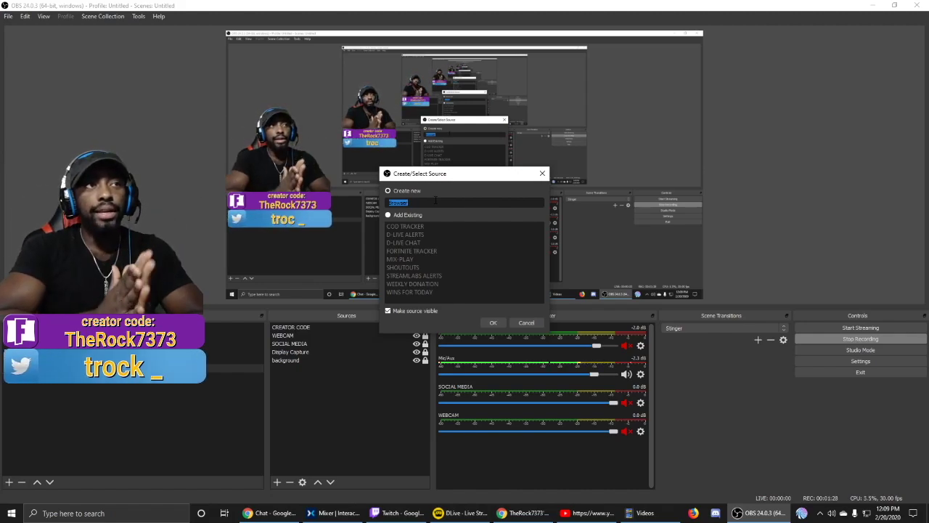
type("for")
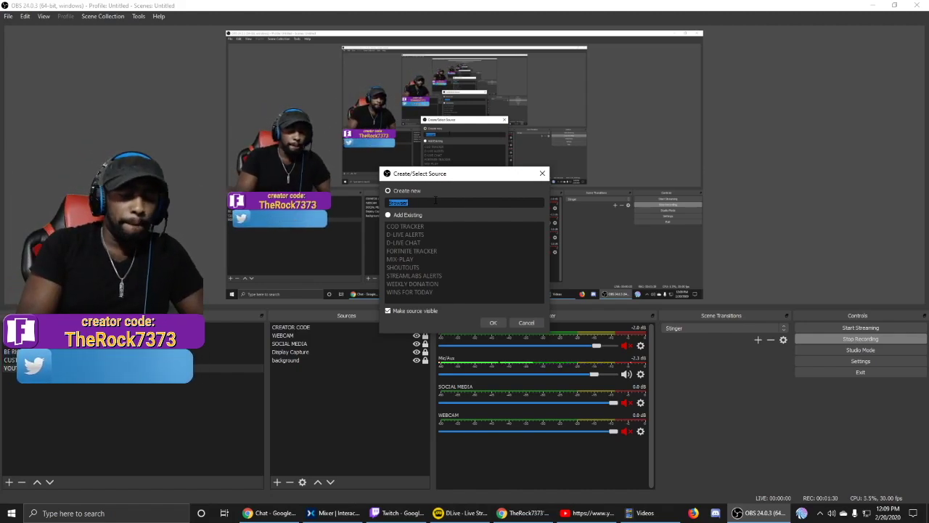
type("tnite tracker")
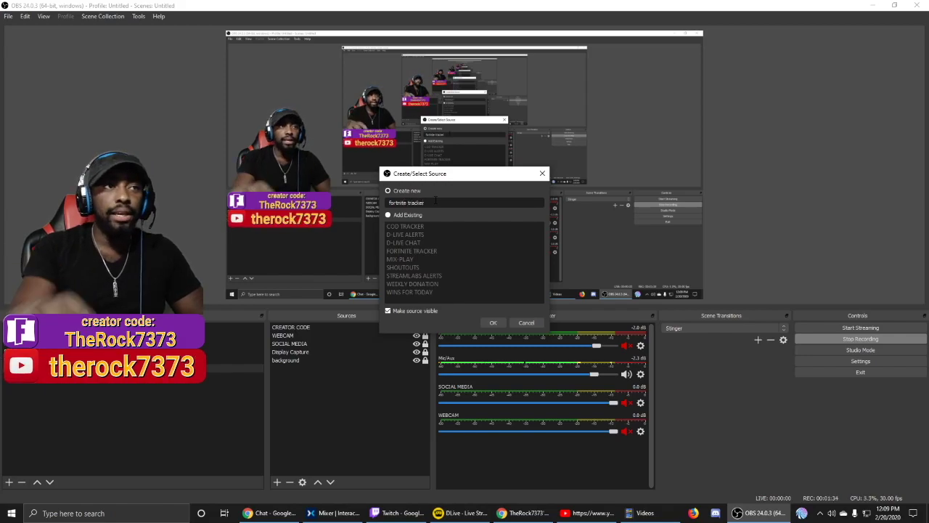
left_click(493, 323)
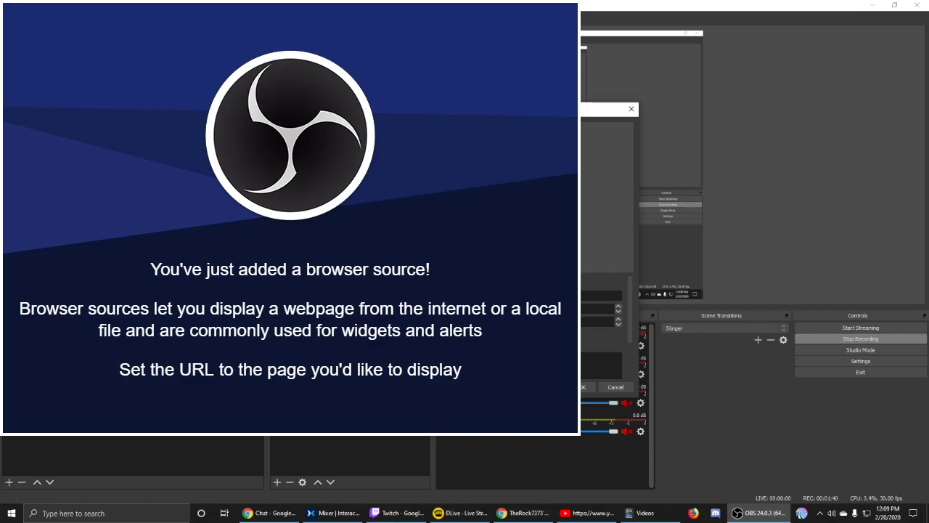
left_click(589, 387)
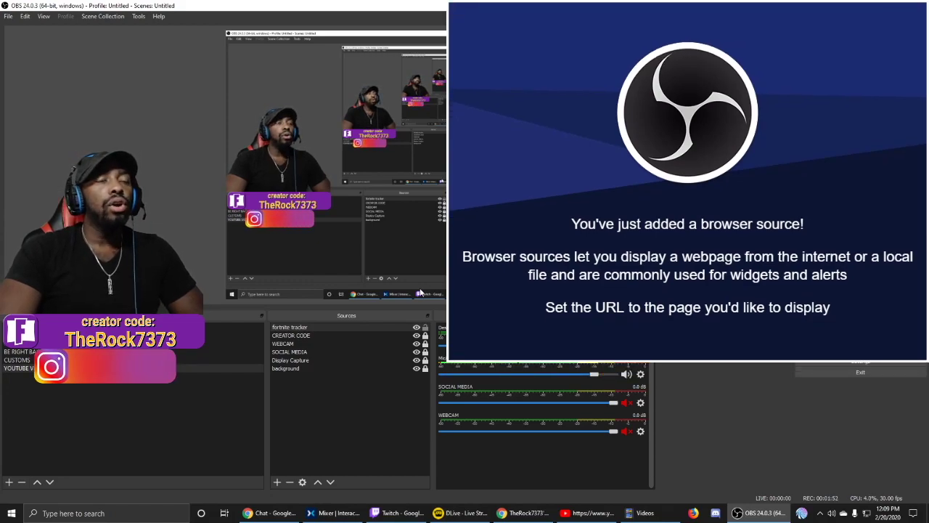
left_click(317, 327)
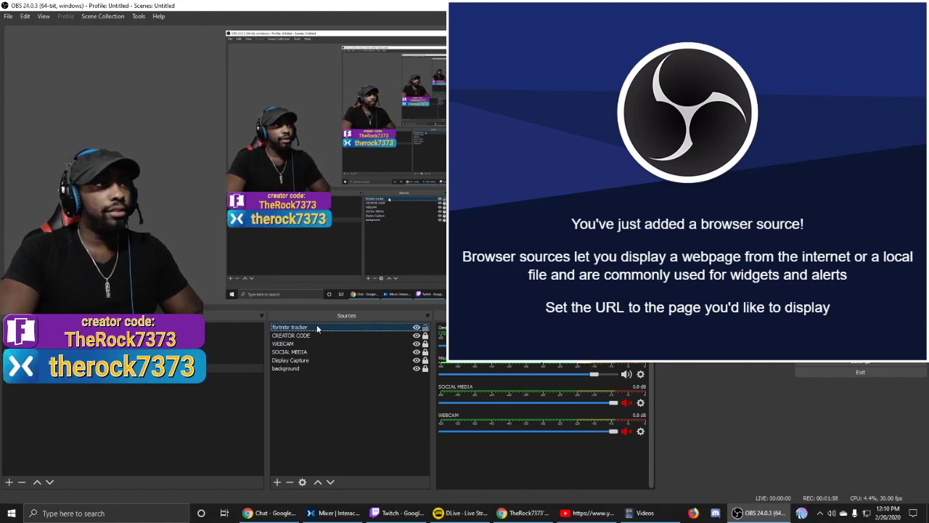
double_click(317, 328)
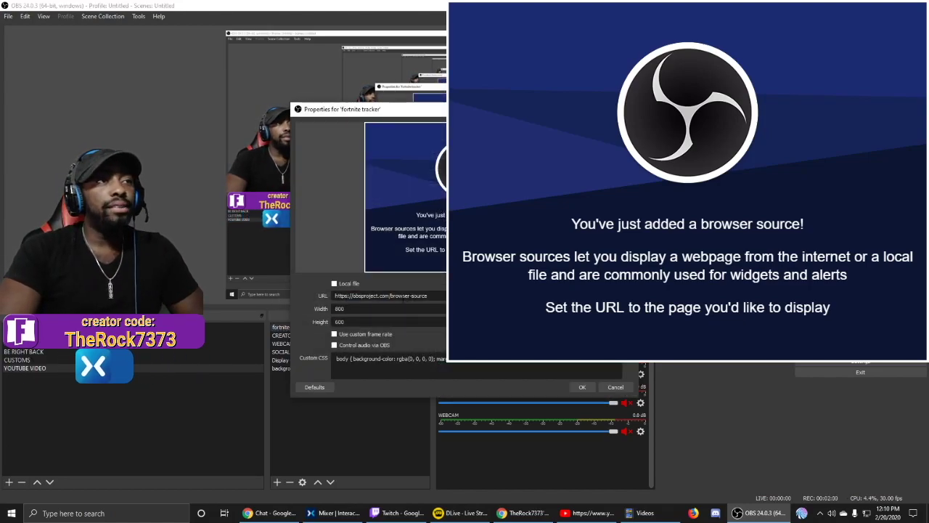
- Point the source at the pasted Fortnite profile URL with height 1200 and refresh-on-scene-active enabled
left_click_drag(374, 295, 334, 295)
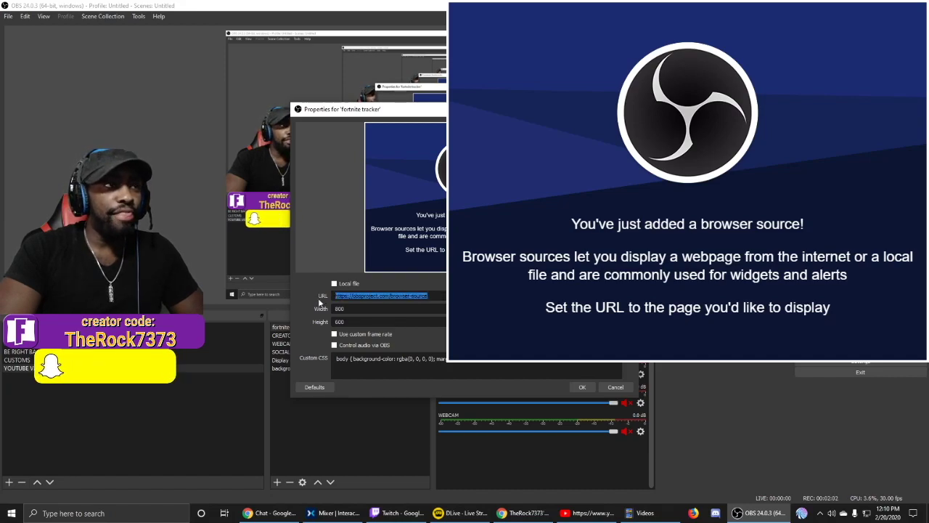
key("BackSpace")
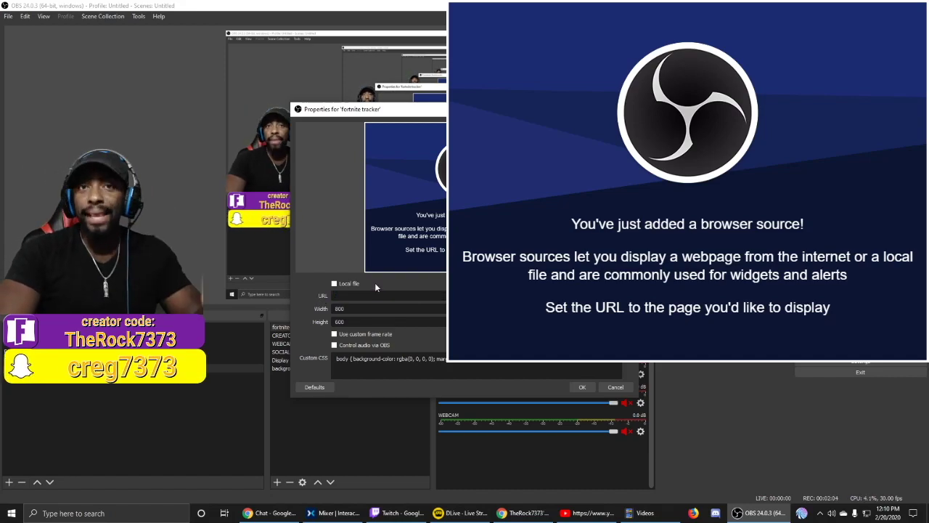
key("ctrl+v")
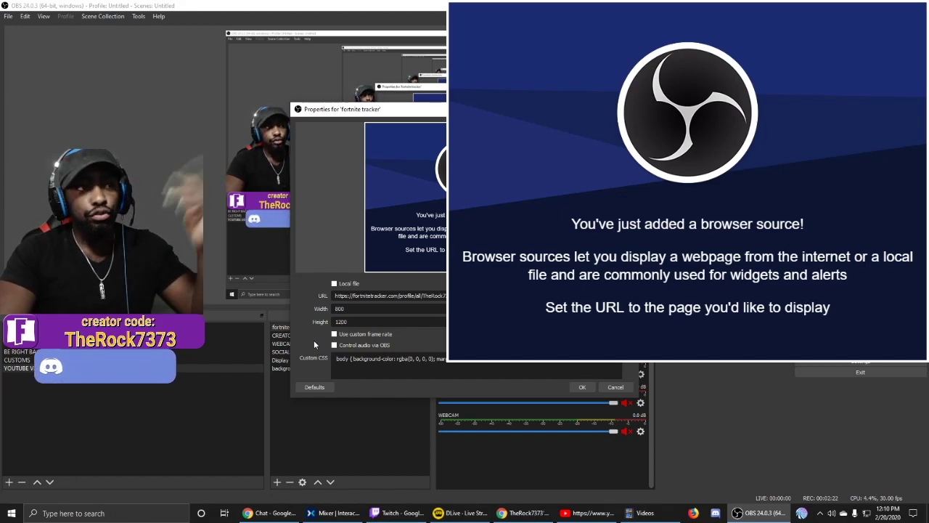
scroll(314, 344, "down", 3)
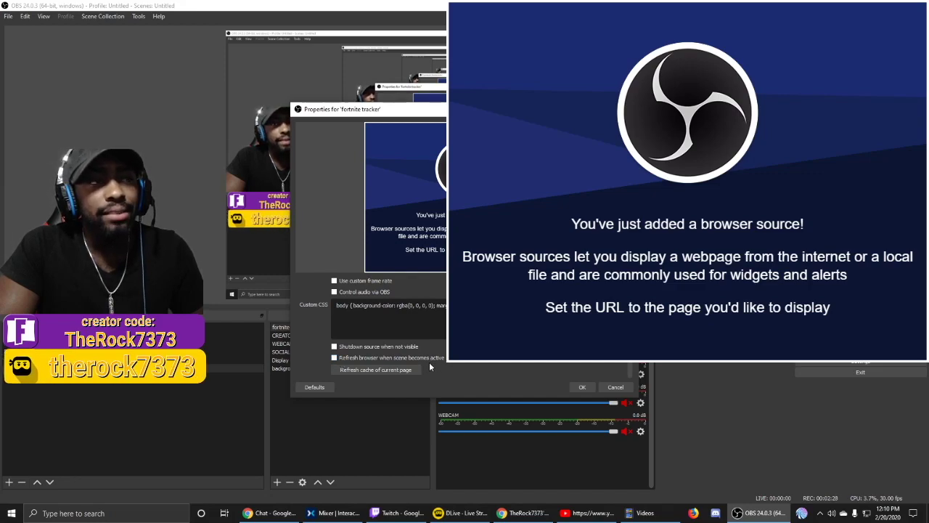
left_click(334, 358)
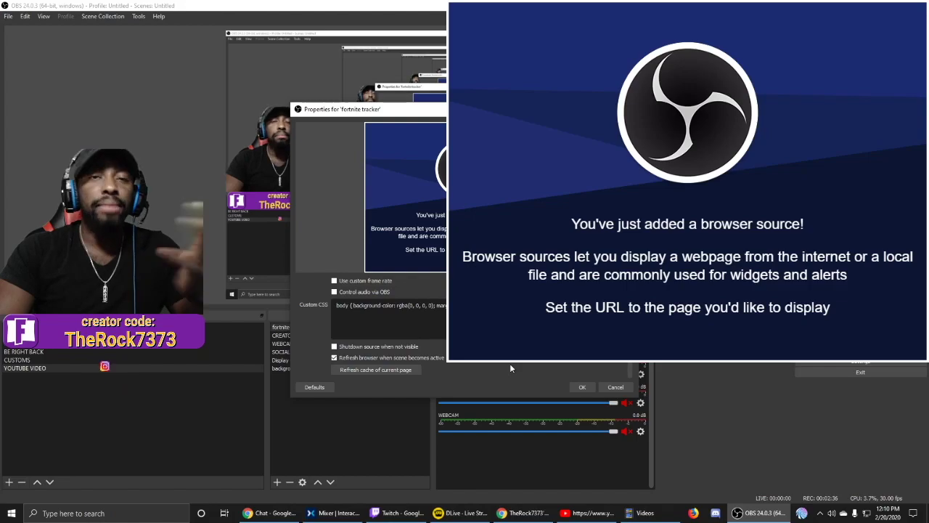
left_click(581, 387)
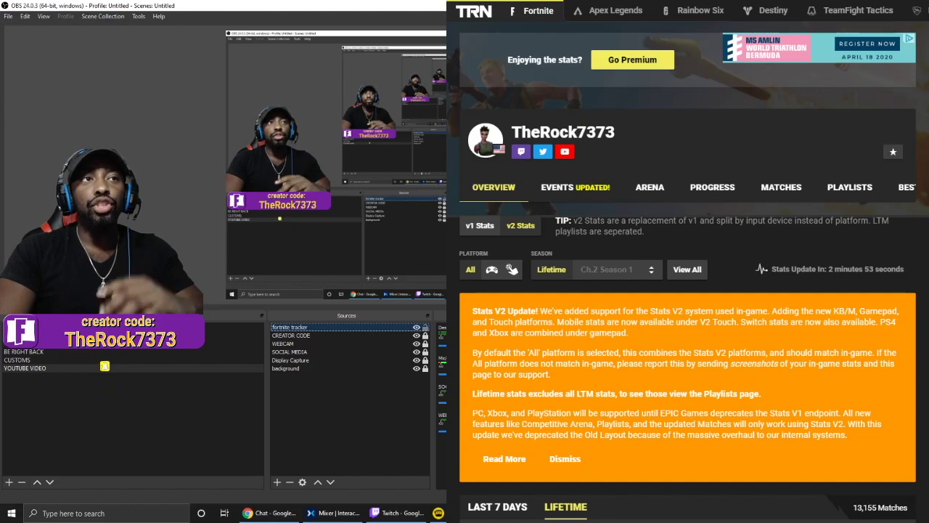
right_click(325, 328)
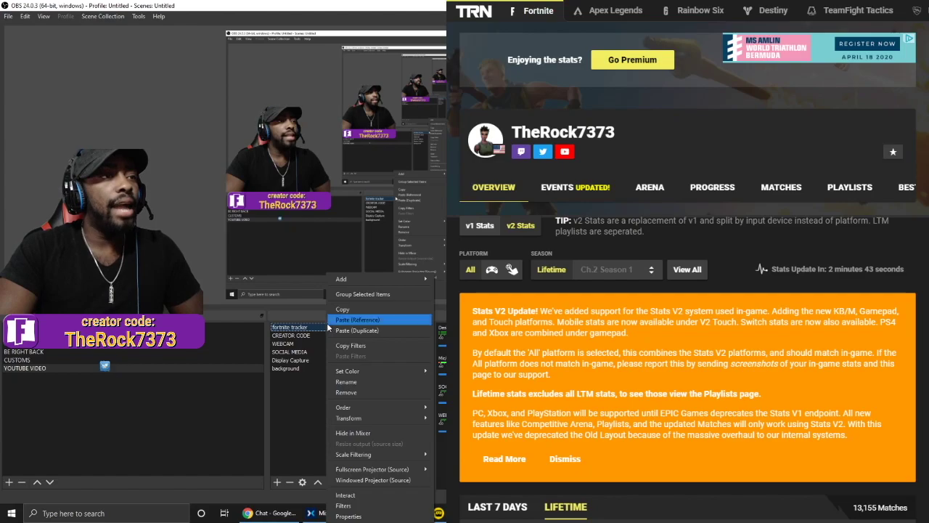
- Add a Crop/Pad filter with its default name to the fortnite tracker source
left_click(379, 506)
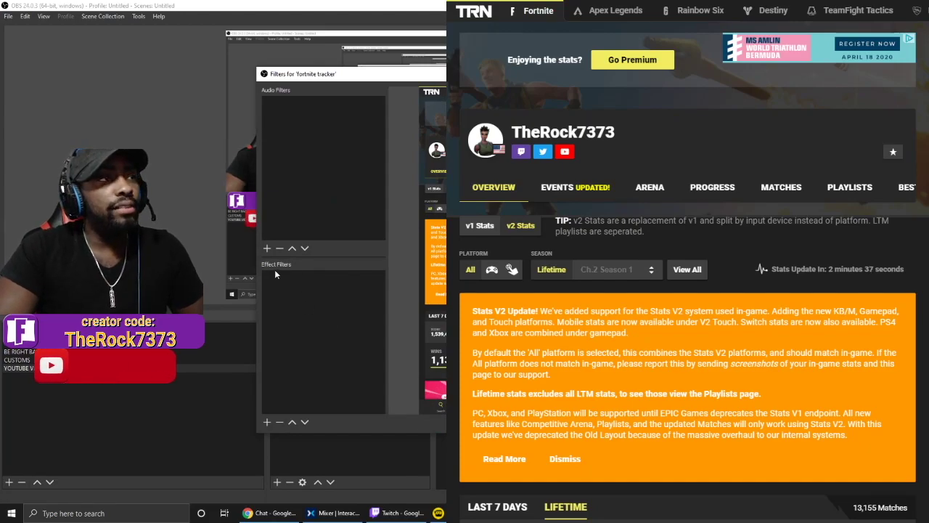
left_click(268, 422)
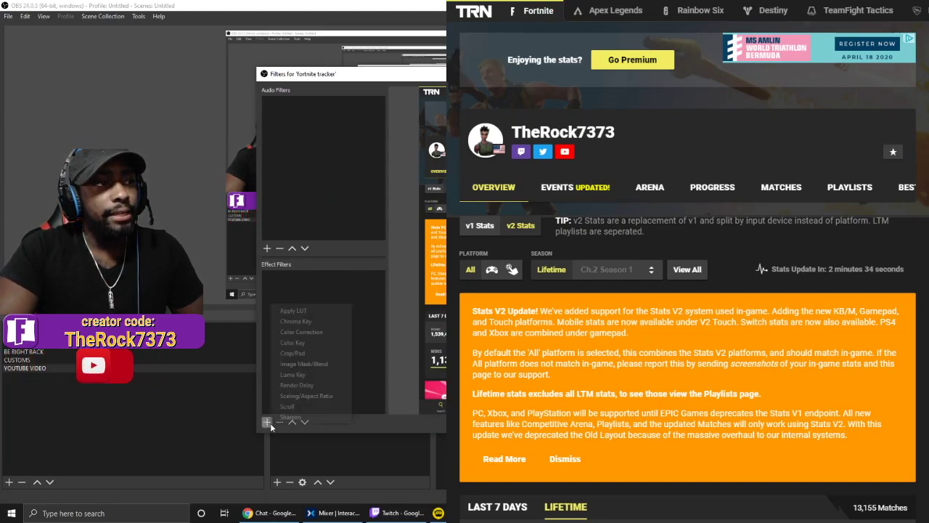
left_click(297, 352)
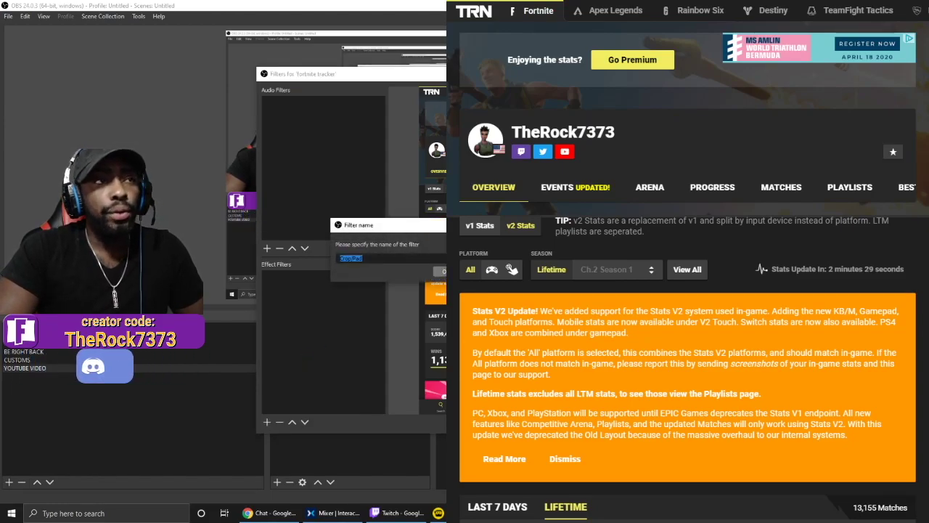
key("Return")
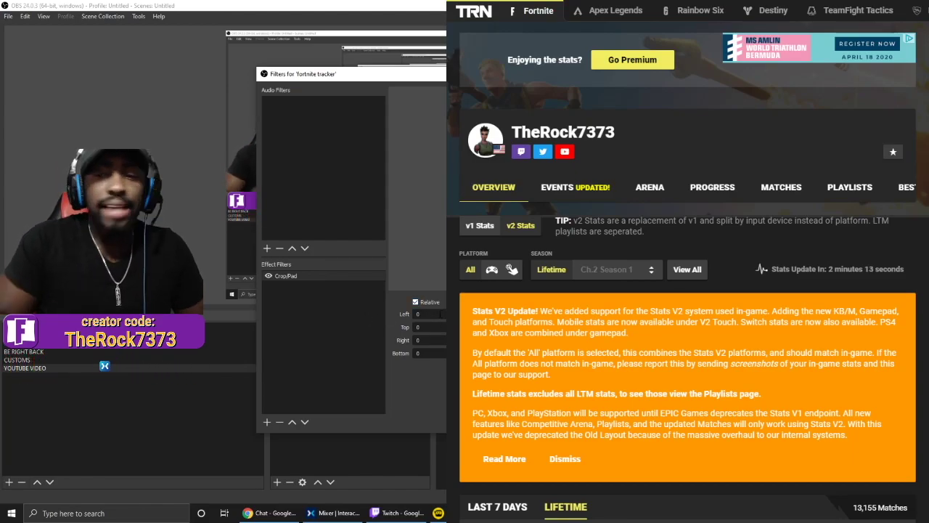
- Set the crop to Left 30, Top 945, Right 40, Bottom 150
type("30")
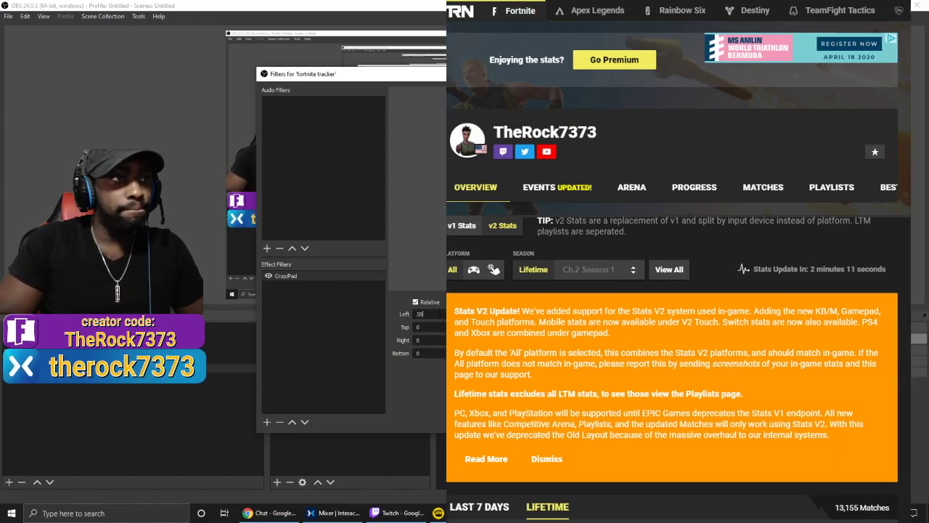
left_click(438, 326)
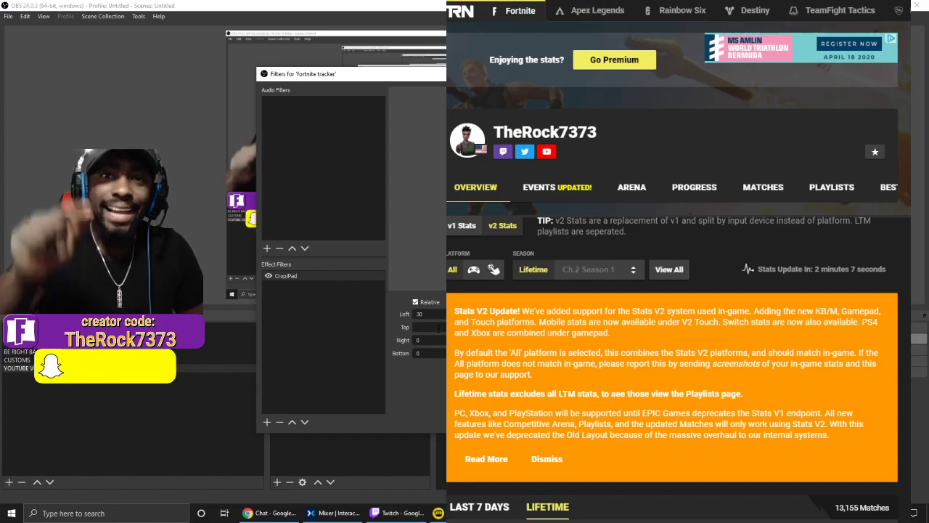
type("945")
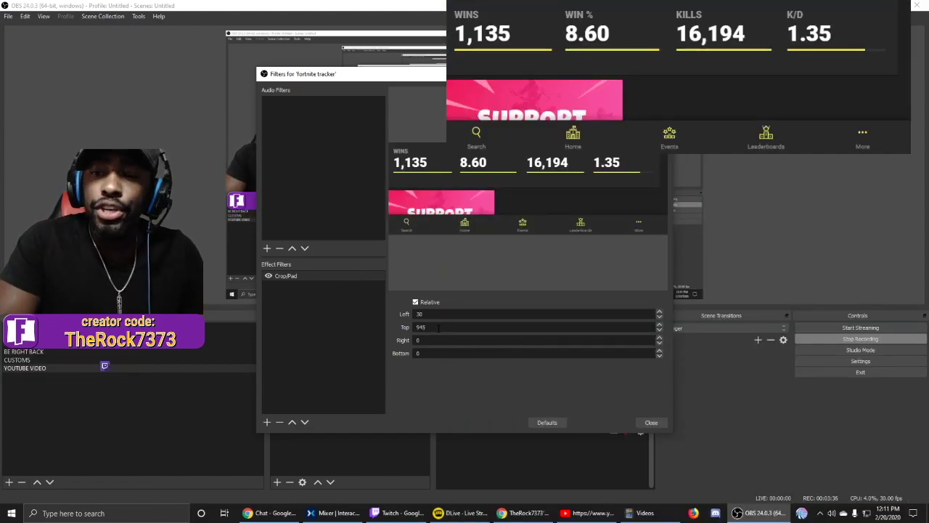
left_click(435, 340)
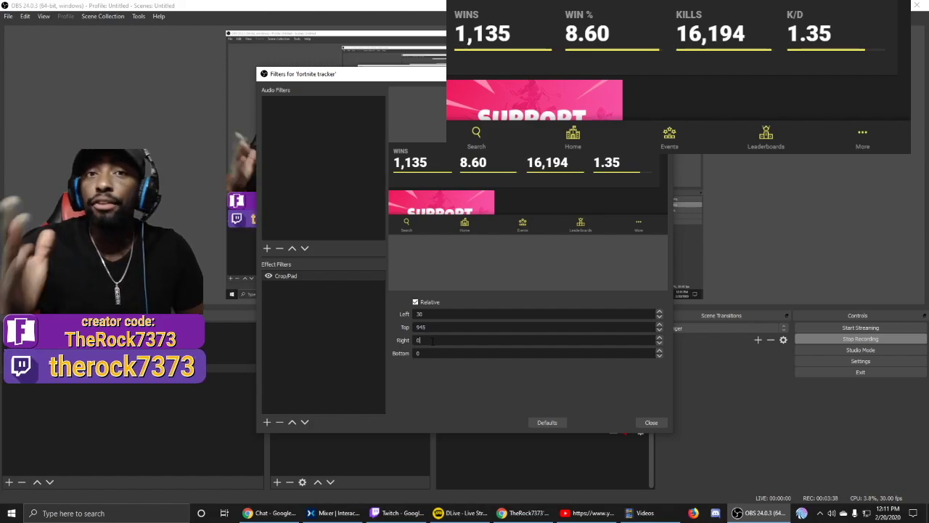
type("40")
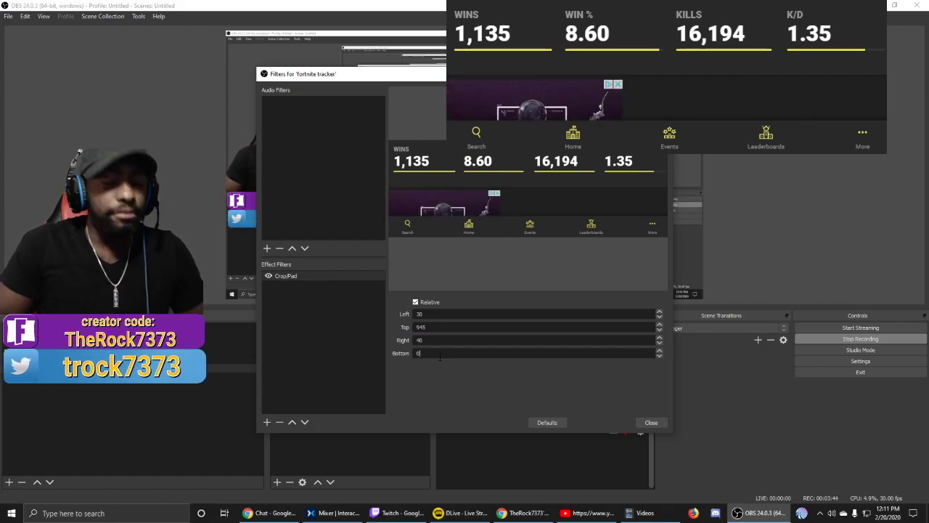
type("150")
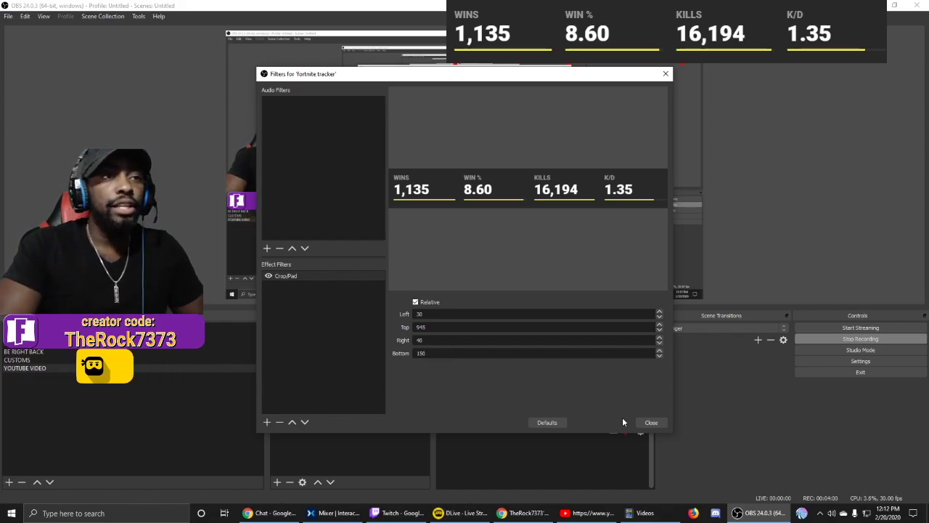
- Shrink and narrow the stats bar beneath the creator code banner, then hide display capture
left_click(651, 423)
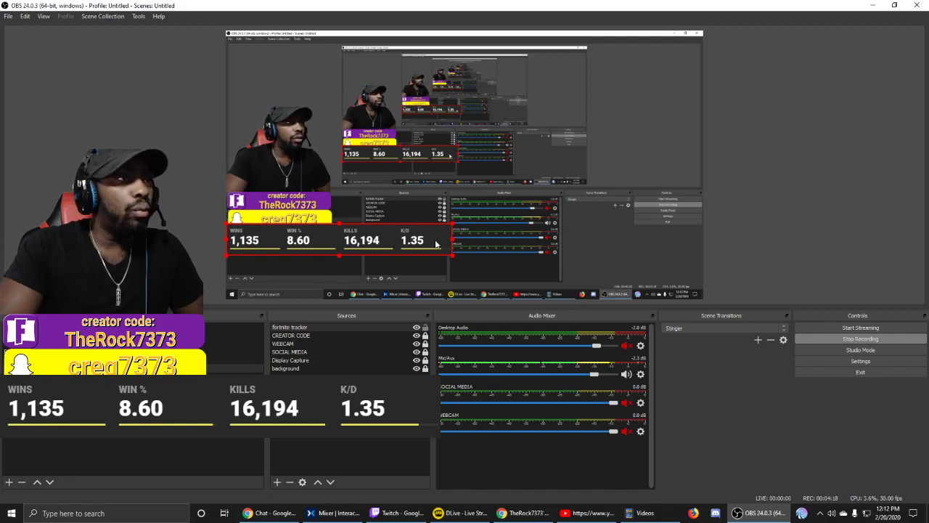
left_click_drag(453, 246, 336, 254)
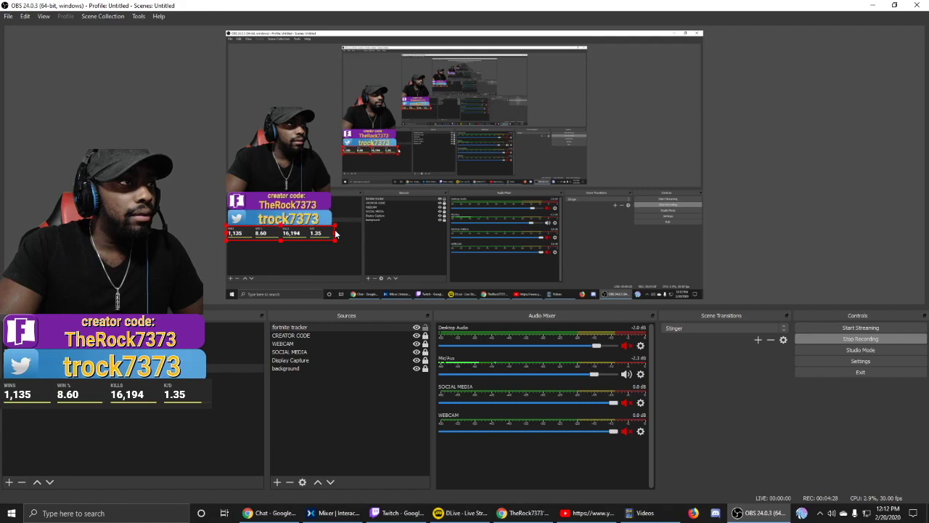
left_click_drag(335, 233, 333, 233)
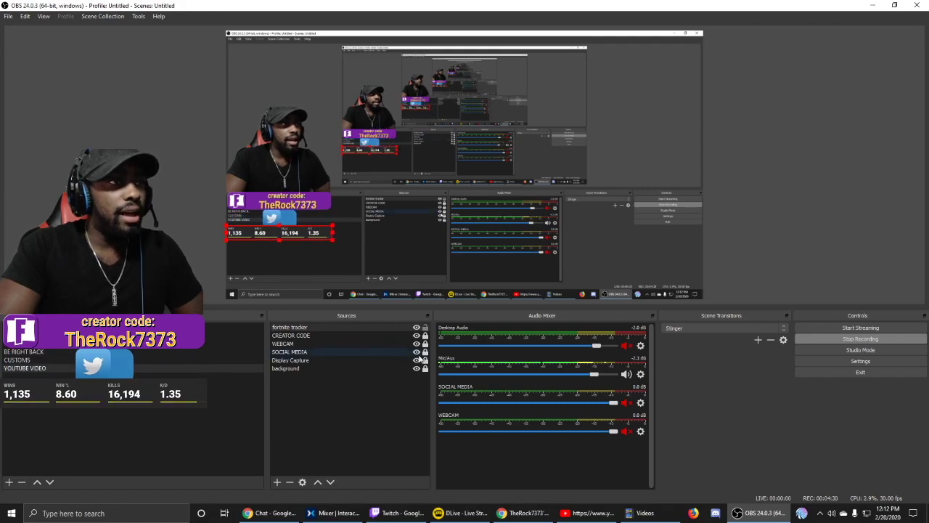
left_click(417, 360)
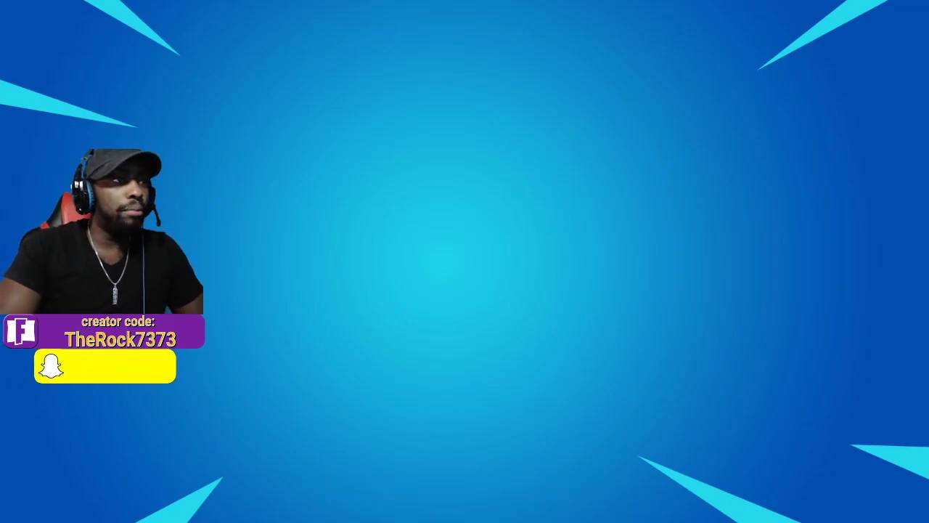
left_click(416, 360)
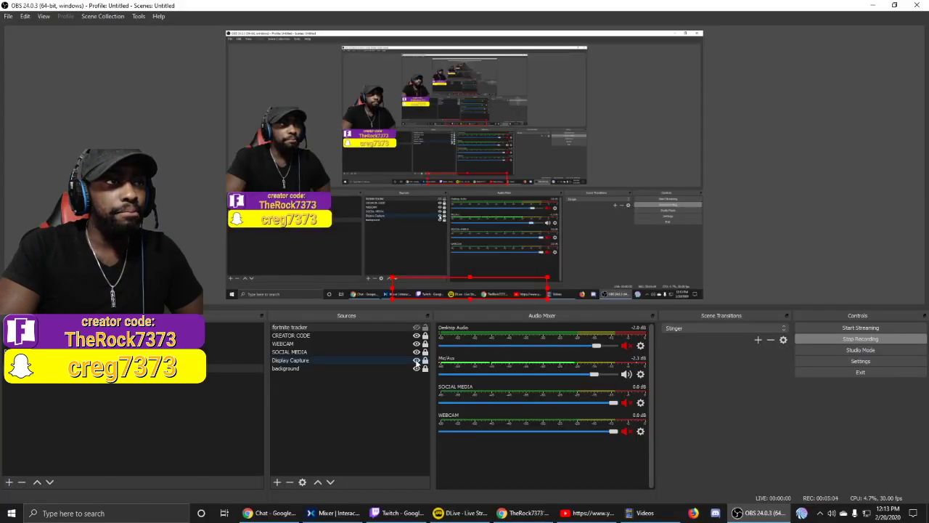
- Go to tracker.gg in Chrome and open the Call of Duty Tracker
left_click(511, 517)
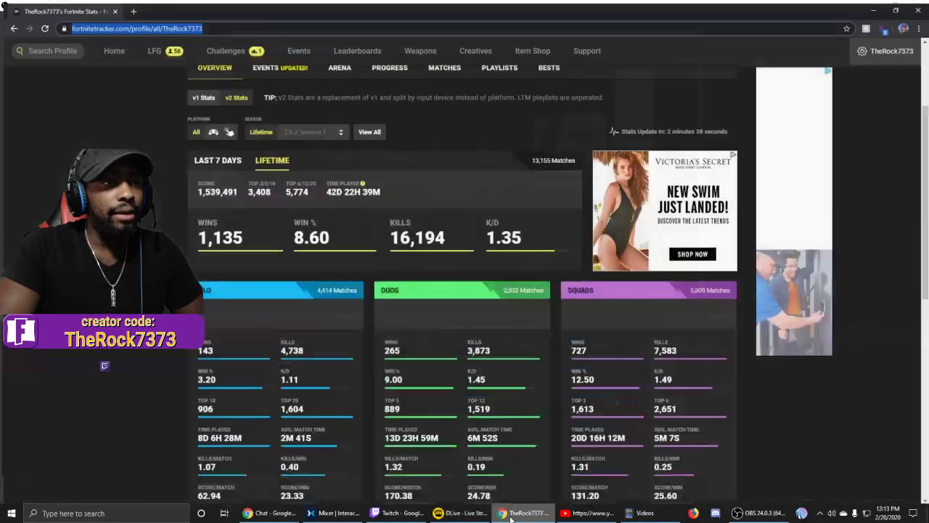
mouse_move(287, 45)
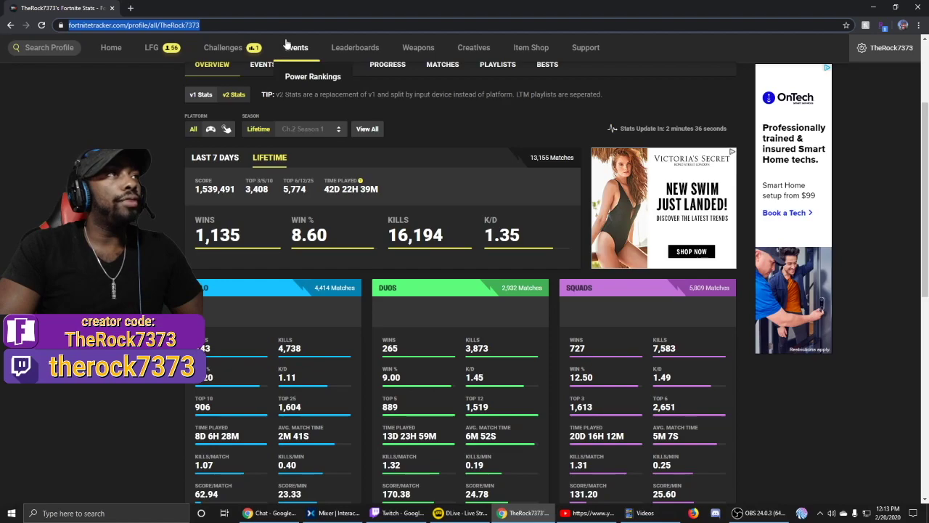
type("t")
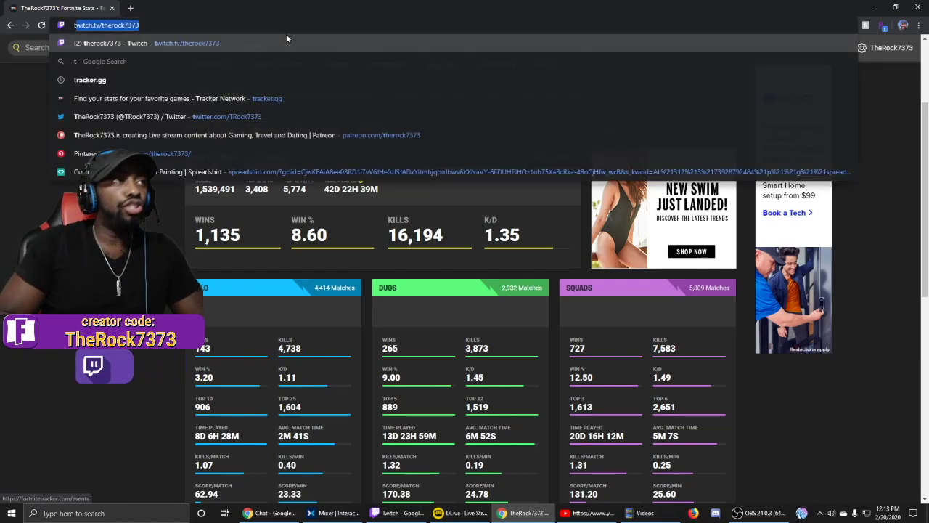
type("racker.gg")
key("Return")
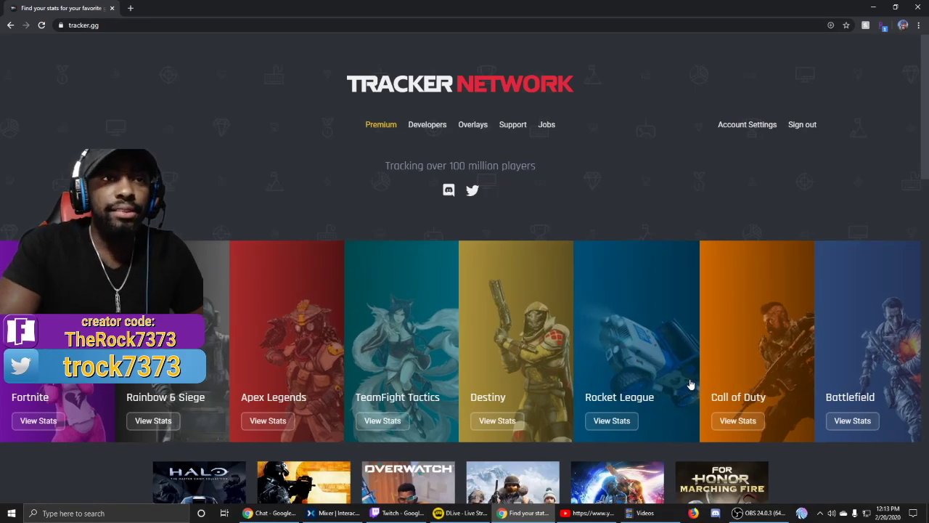
left_click(729, 424)
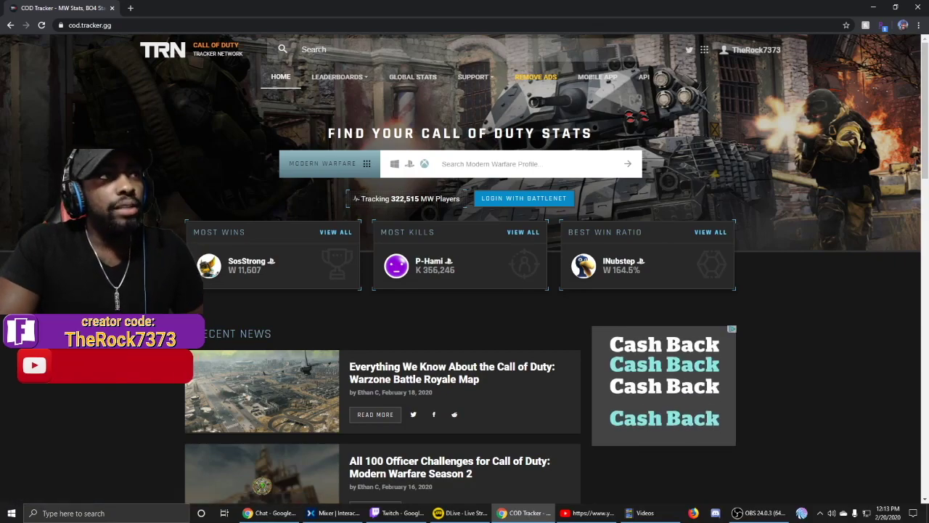
- Search the gamertag under Modern Warfare: 733 wins, 67.70% win rate, 23,721 kills, 1.19 K/D
left_click(368, 170)
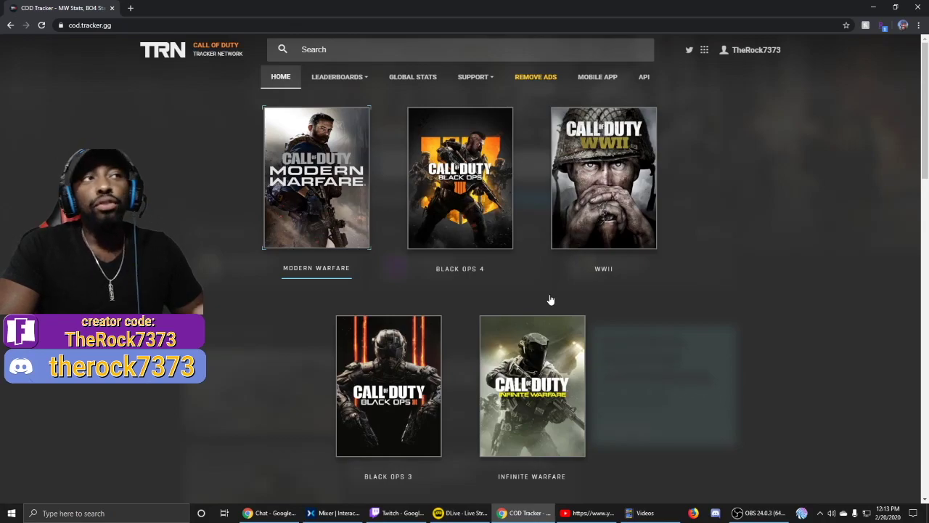
left_click(318, 216)
left_click(438, 169)
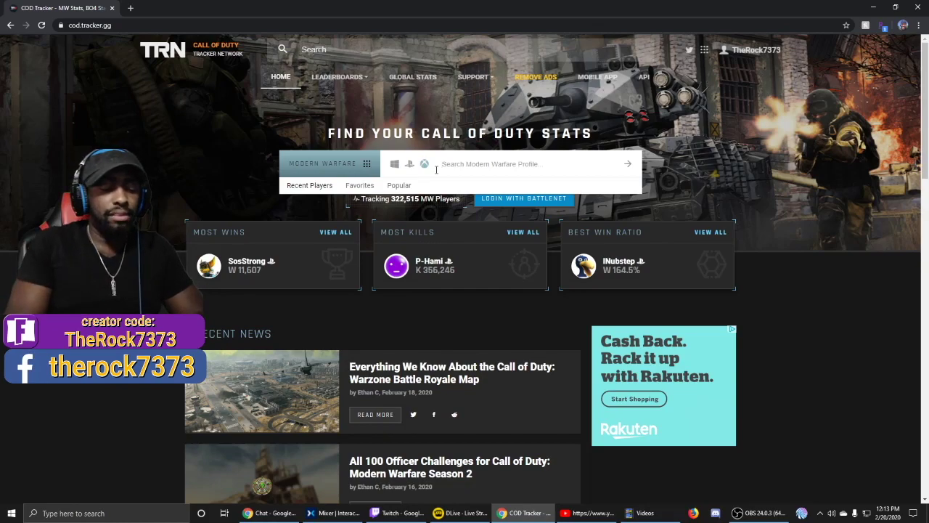
type("therock")
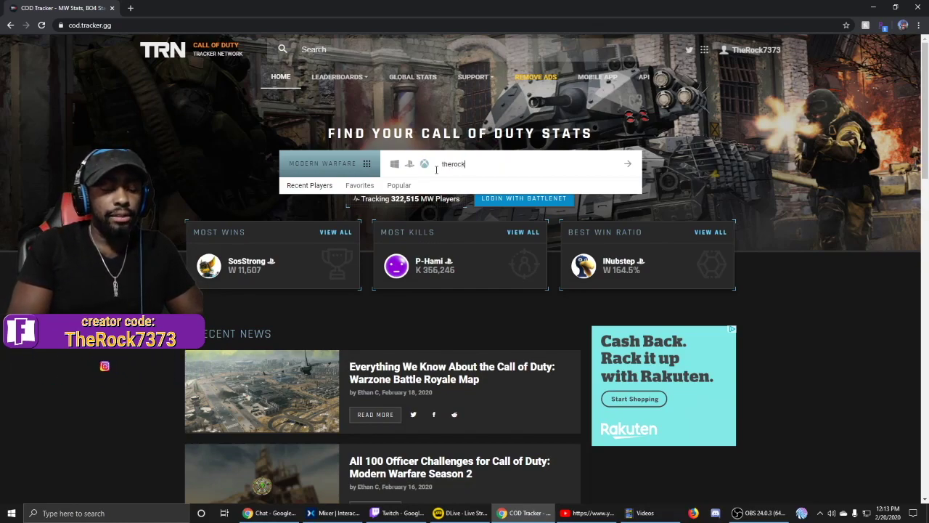
type("7373")
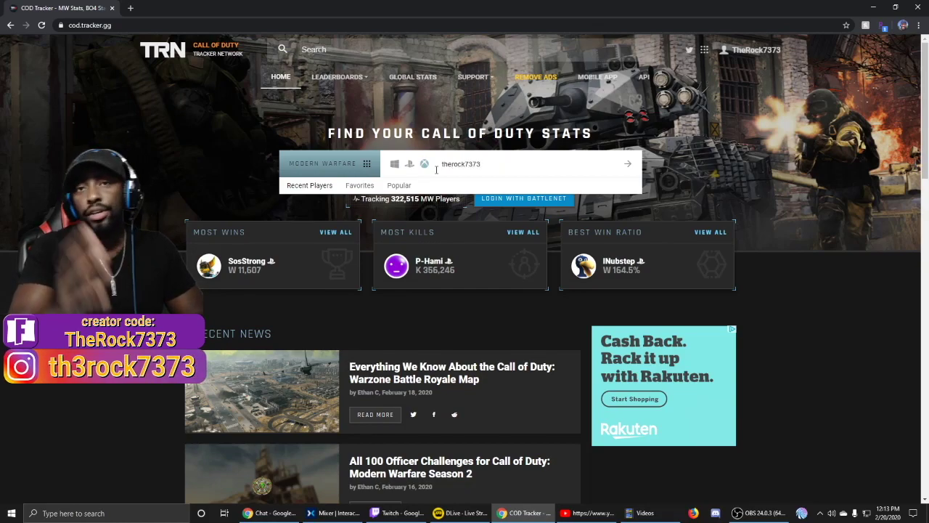
left_click(628, 164)
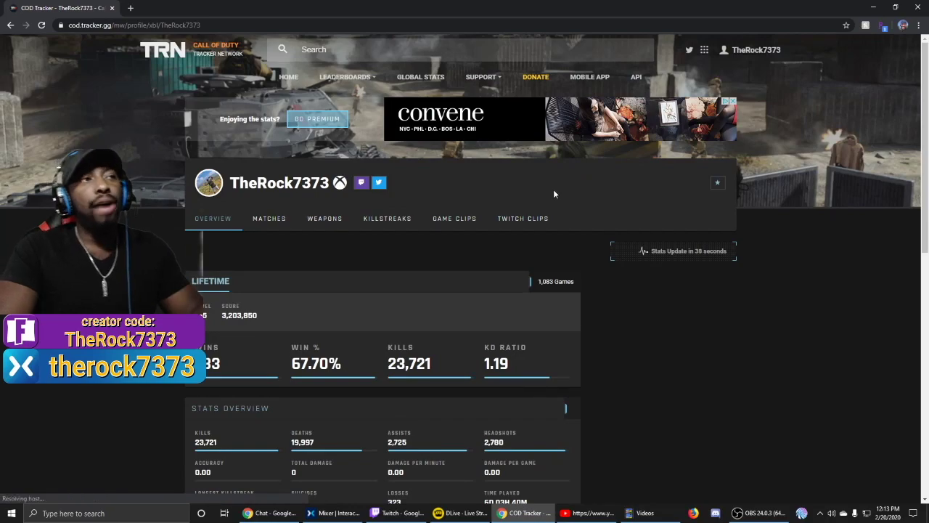
scroll(556, 289, "down", 3)
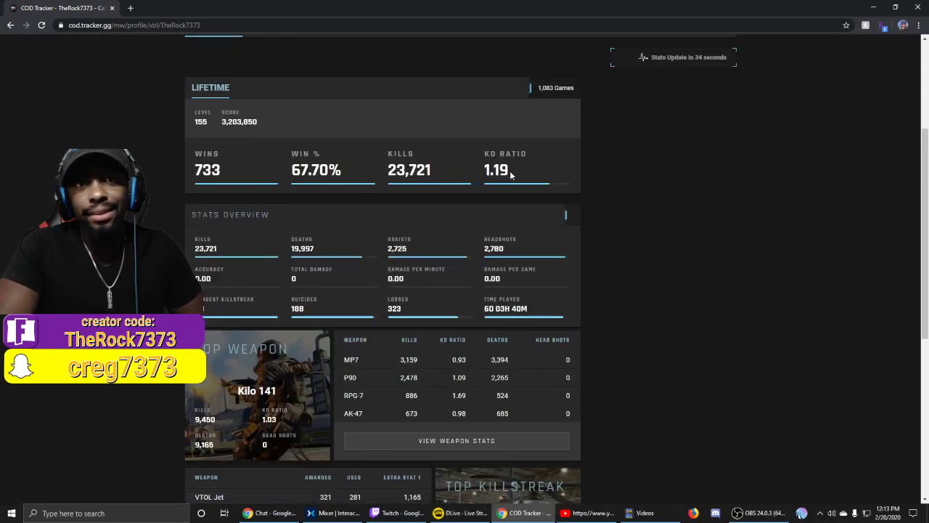
- Select the Modern Warfare profile's URL and switch back to OBS Studio
left_click(130, 25)
key("ctrl+c")
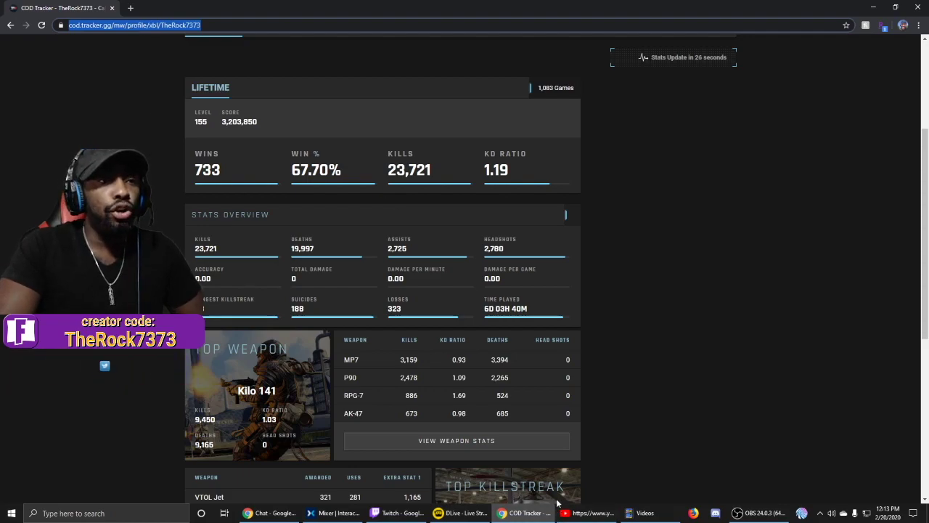
left_click(740, 513)
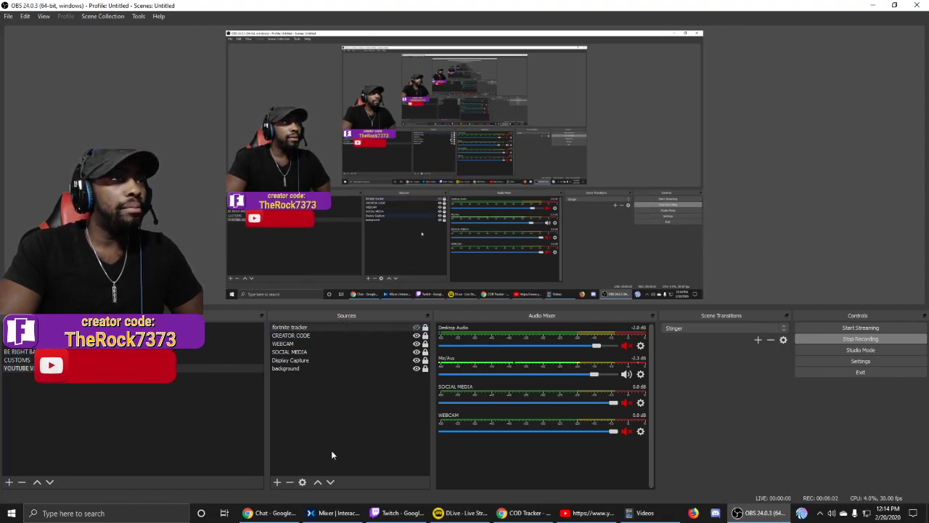
- Add a Browser source named COD after clearing the duplicate-name error
left_click(282, 419)
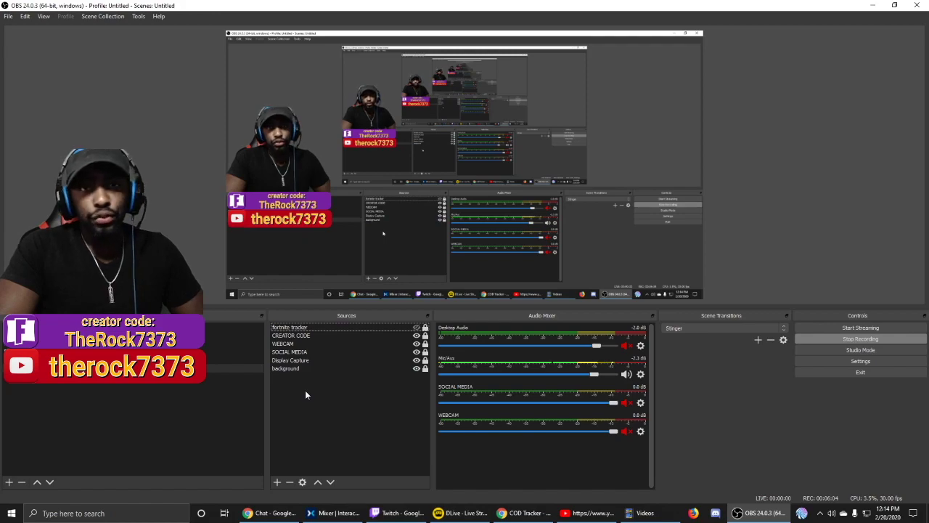
left_click(276, 483)
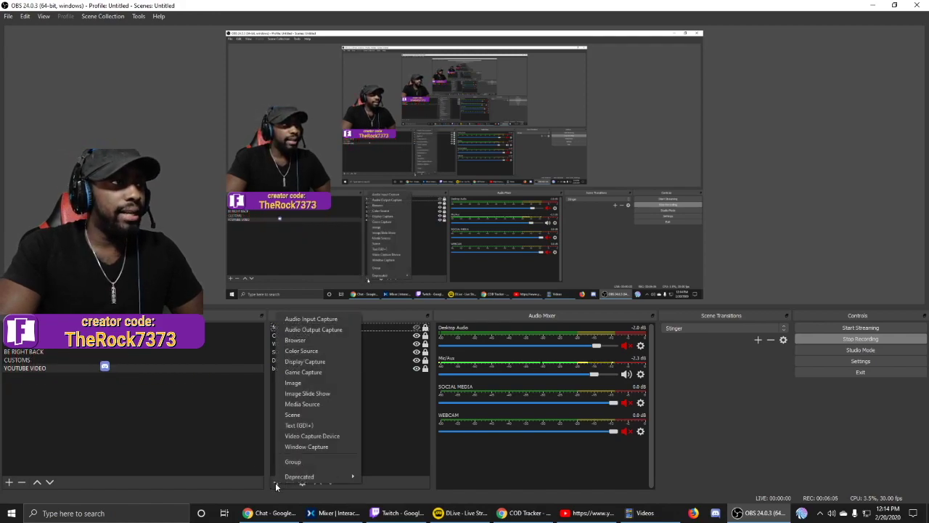
left_click(308, 341)
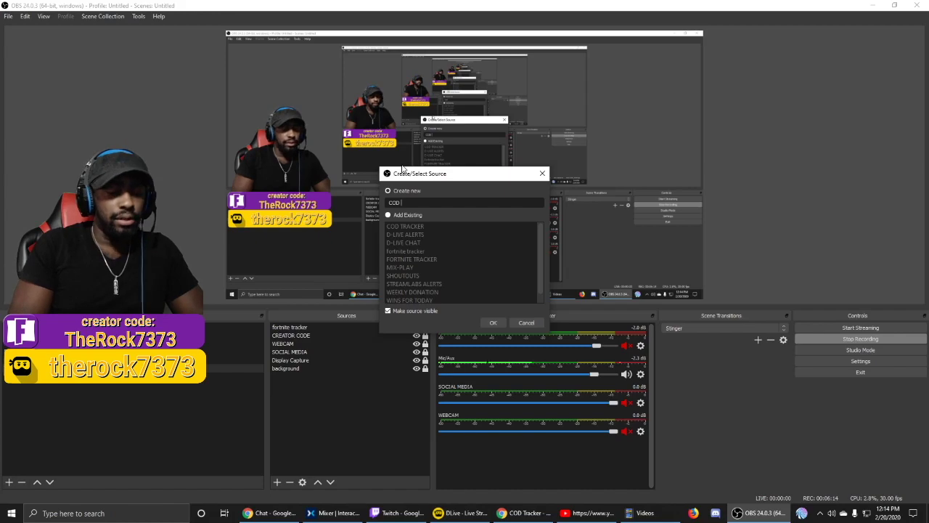
type("TRACKER")
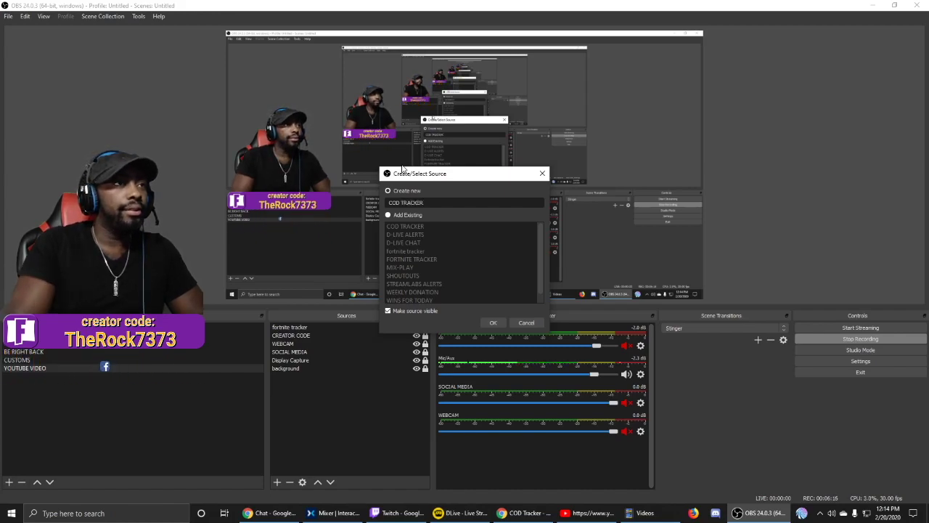
left_click(498, 323)
left_click(493, 268)
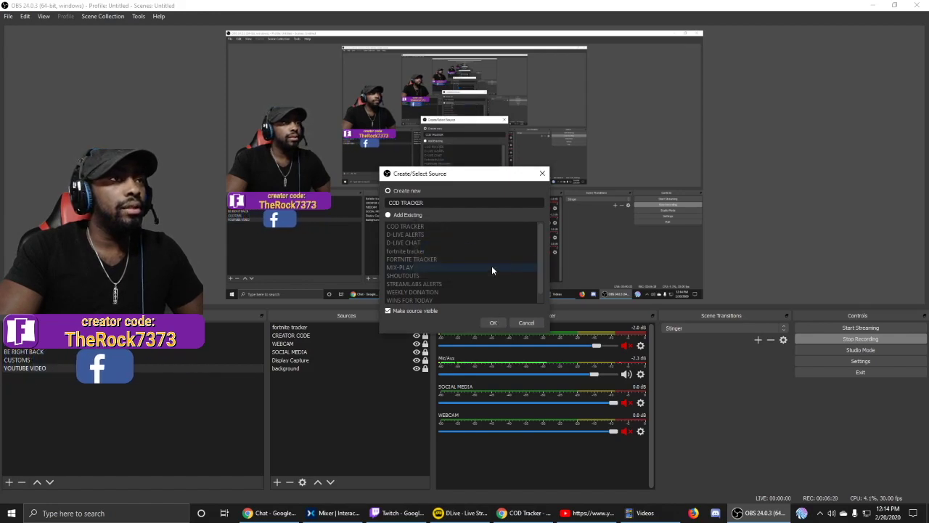
key("BackSpace")
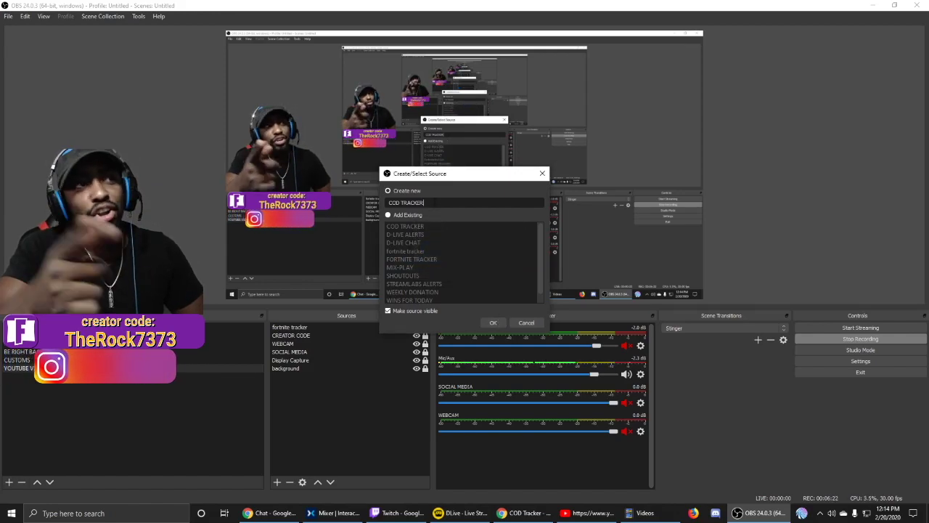
key("BackSpace")
key("BackSpace")
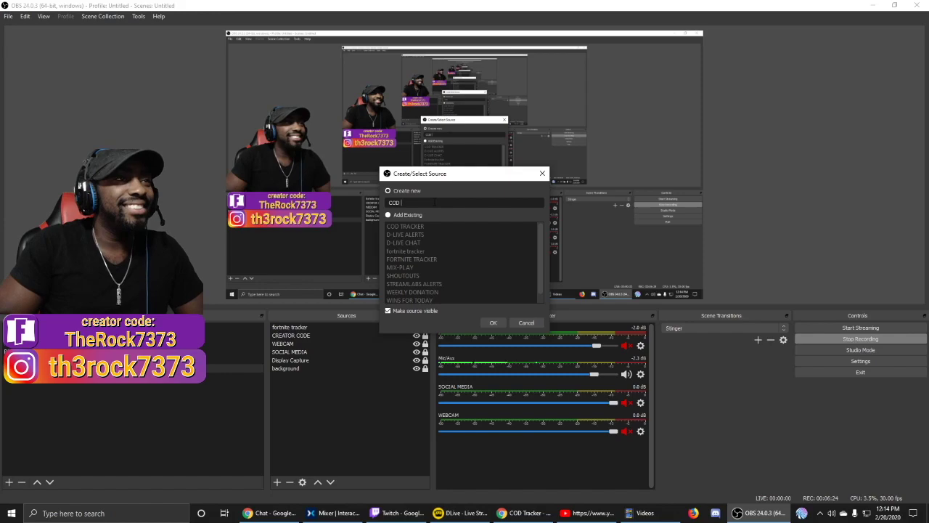
left_click(491, 325)
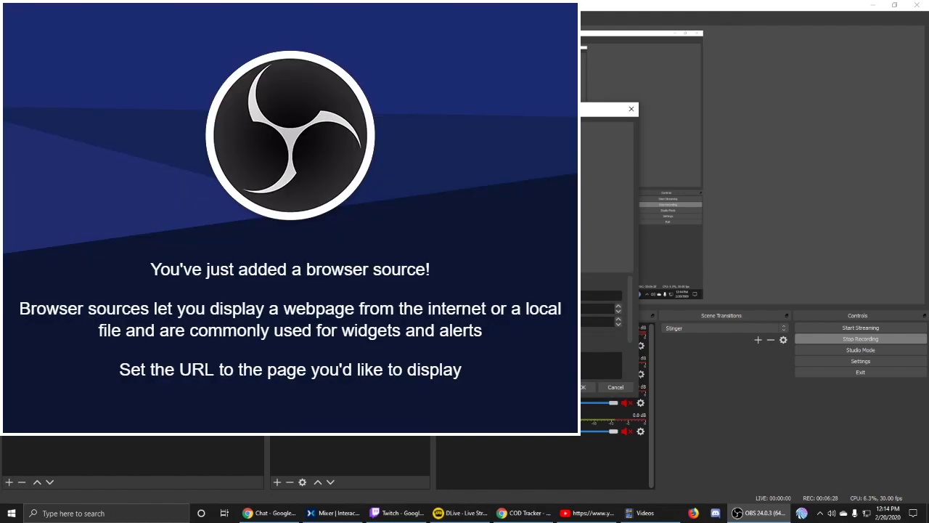
- Point the COD browser source at the cod.tracker.gg profile URL, refreshing when the scene becomes active
left_click(581, 387)
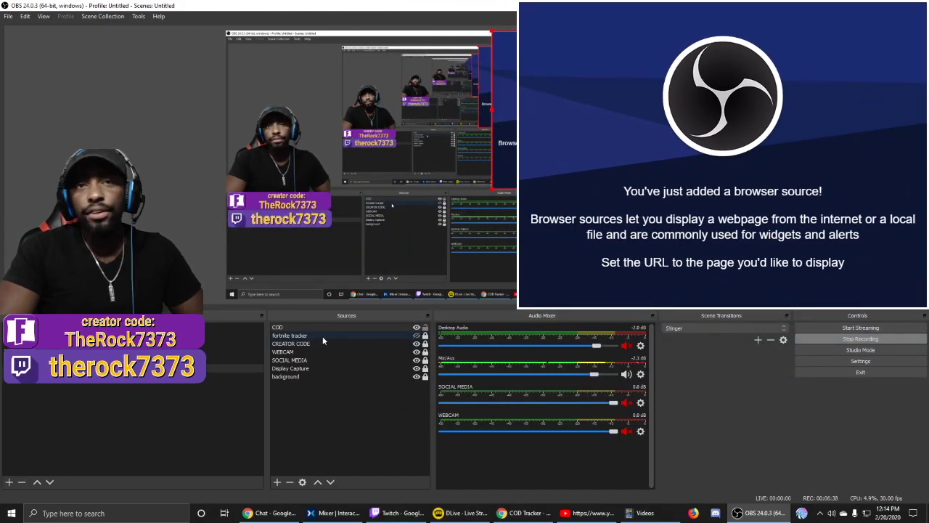
left_click(278, 329)
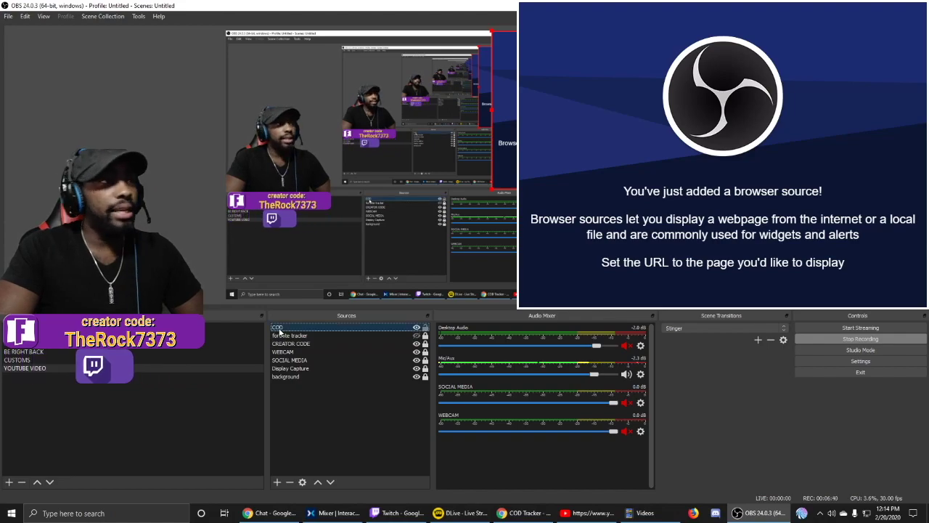
double_click(278, 329)
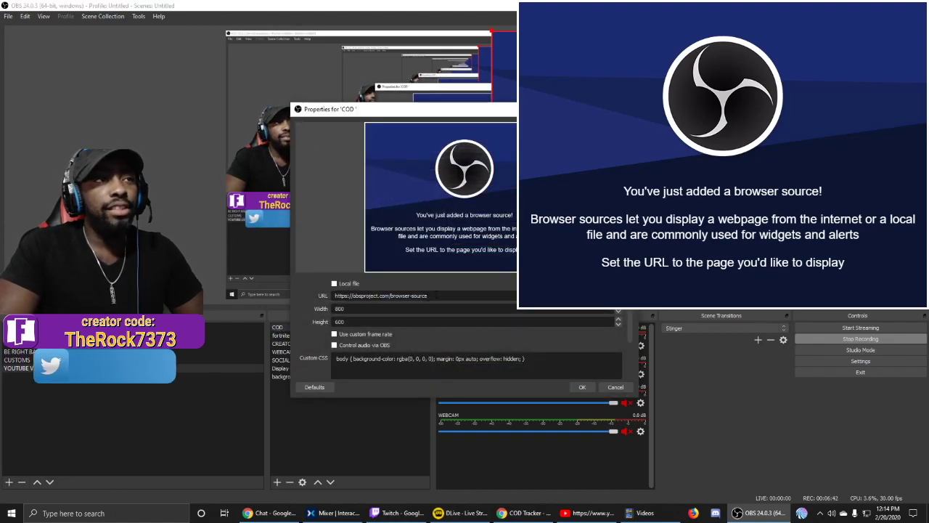
left_click_drag(385, 296, 428, 296)
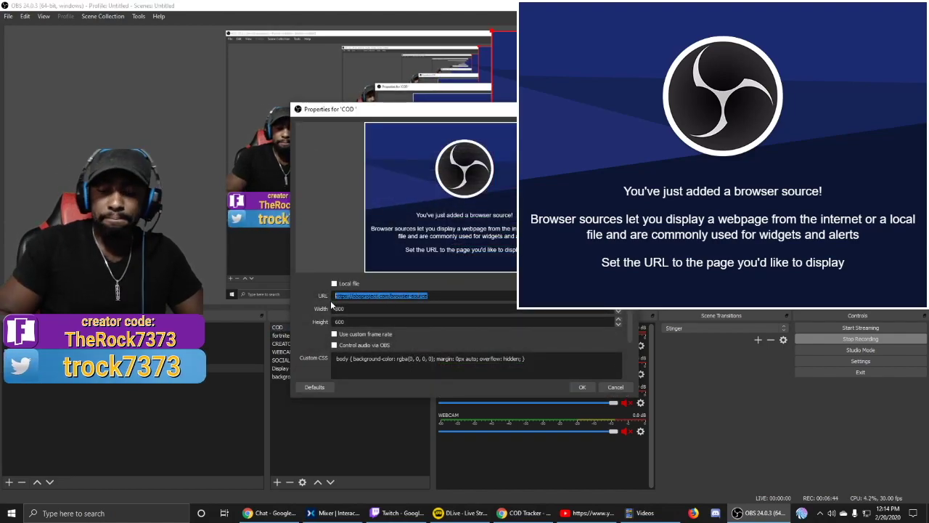
key("BackSpace")
key("ctrl+v")
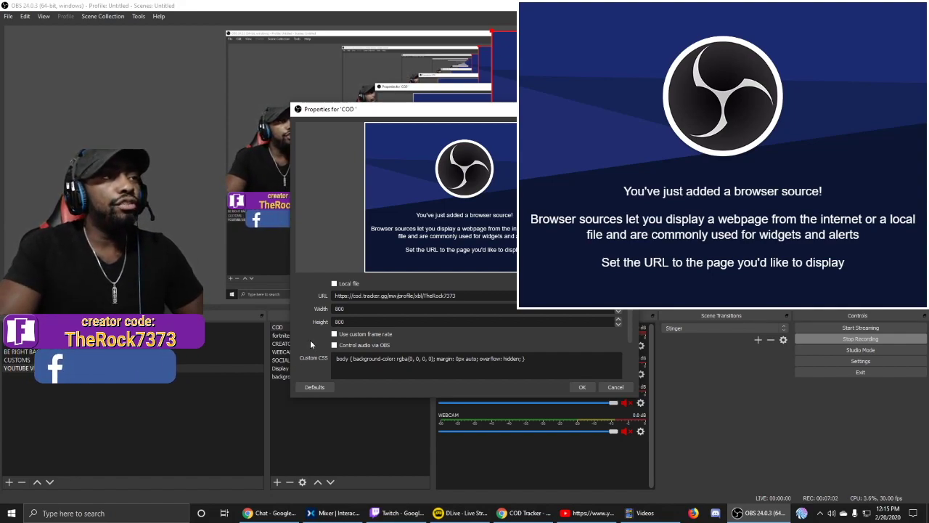
scroll(310, 340, "down", 2)
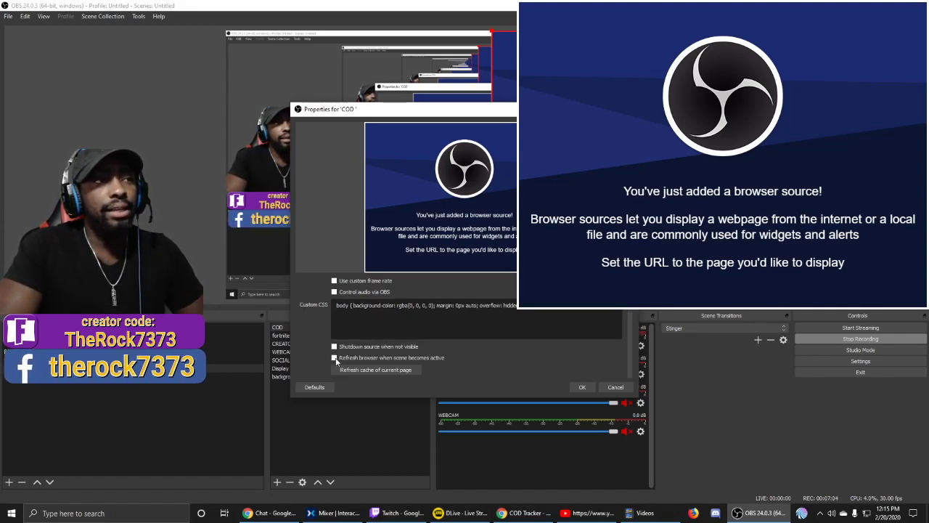
left_click(334, 359)
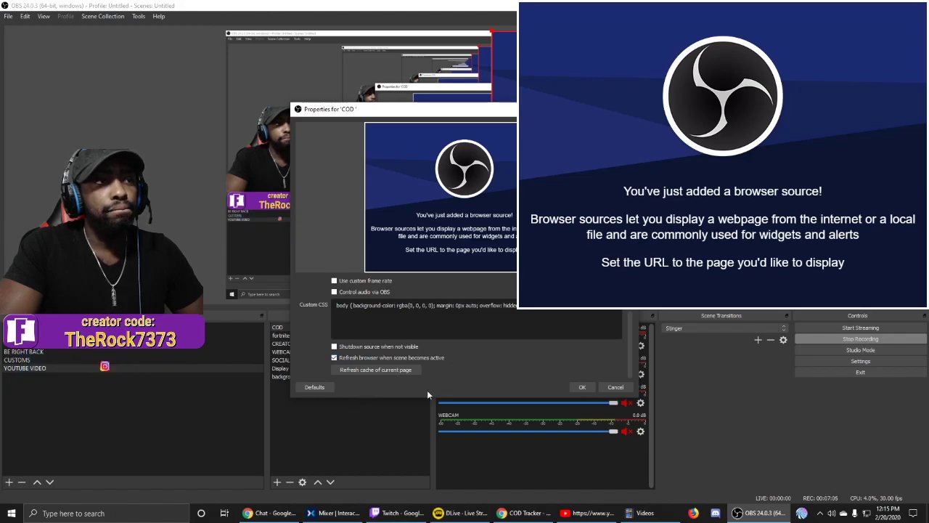
left_click(582, 387)
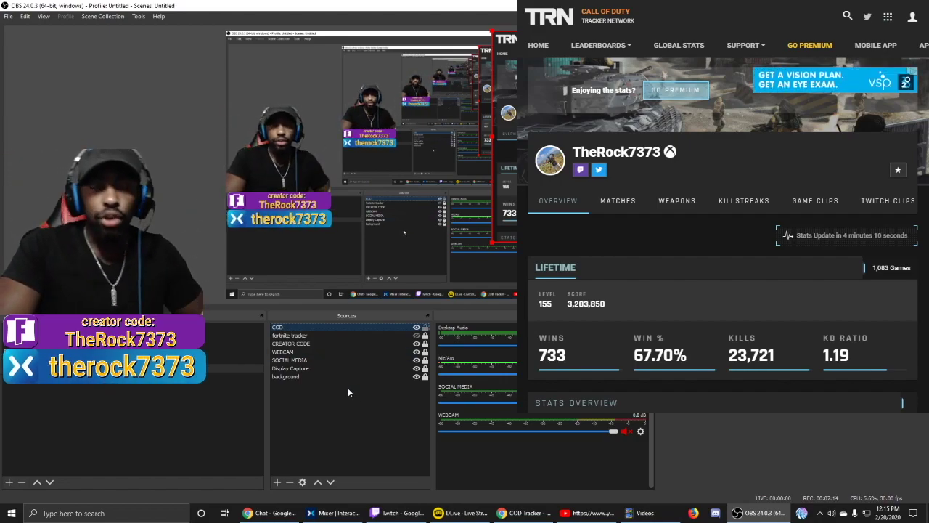
- Add a Crop/Pad filter with the default name to the COD source
right_click(287, 329)
left_click(311, 308)
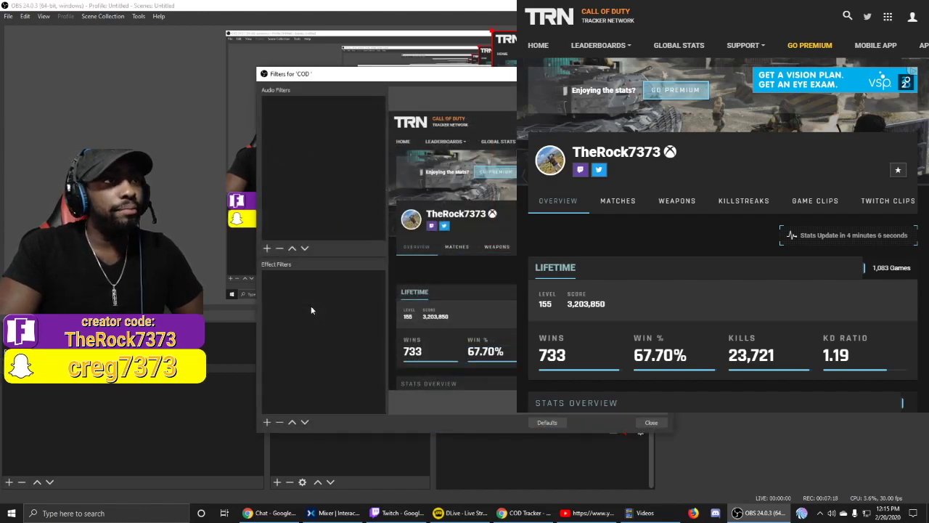
left_click(267, 423)
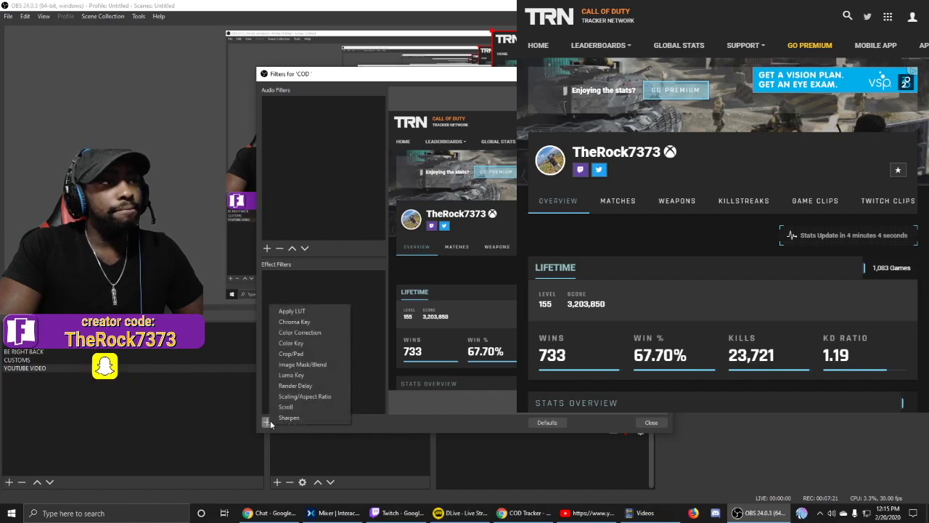
left_click(298, 356)
left_click(447, 272)
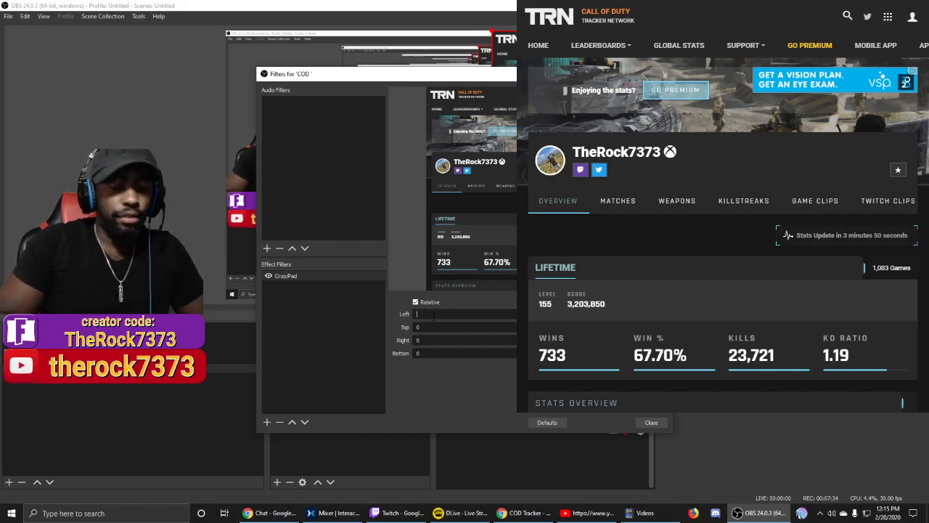
- Set the Crop/Pad values to Left 35, Top 635, Right 110, Bottom 70
type("35")
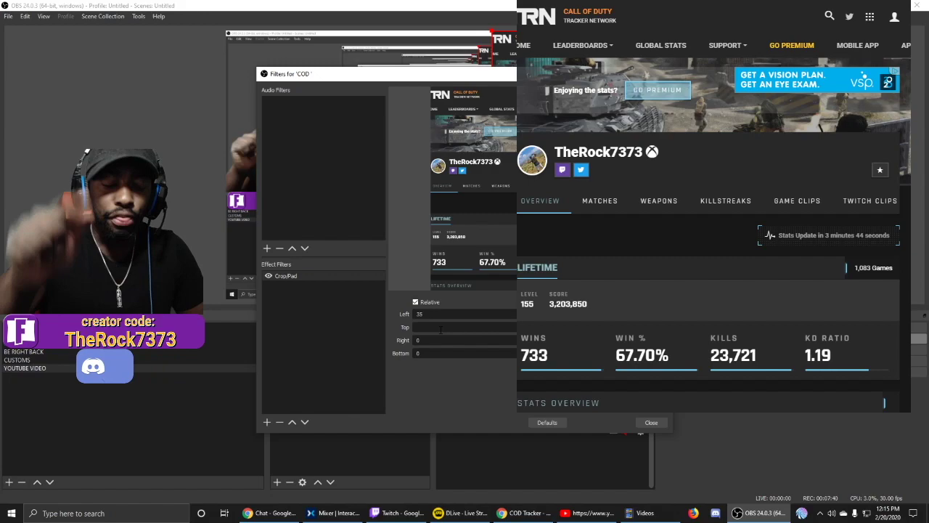
left_click(441, 328)
type("635")
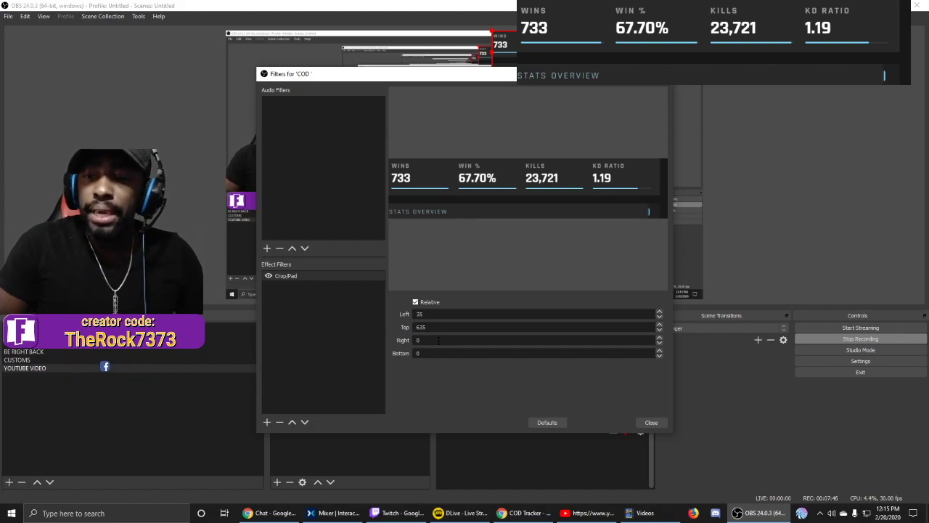
key("BackSpace")
type("1")
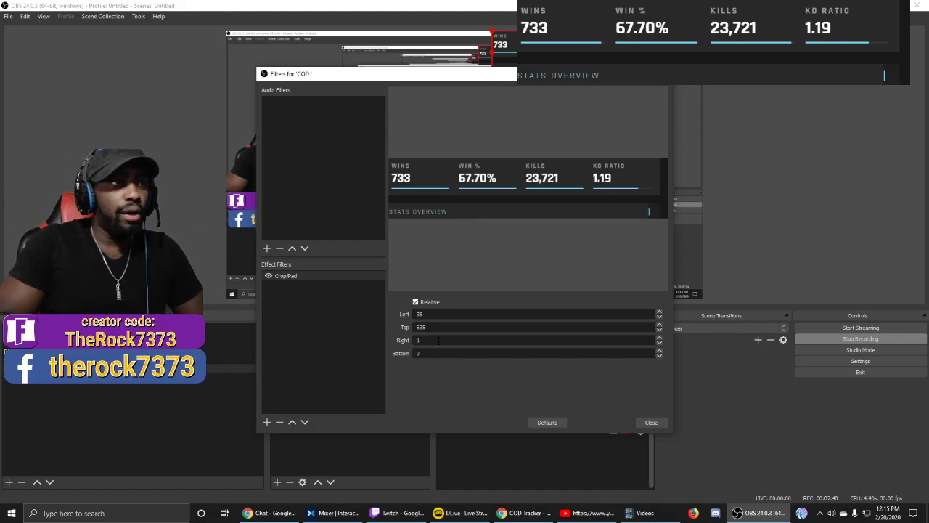
type("10")
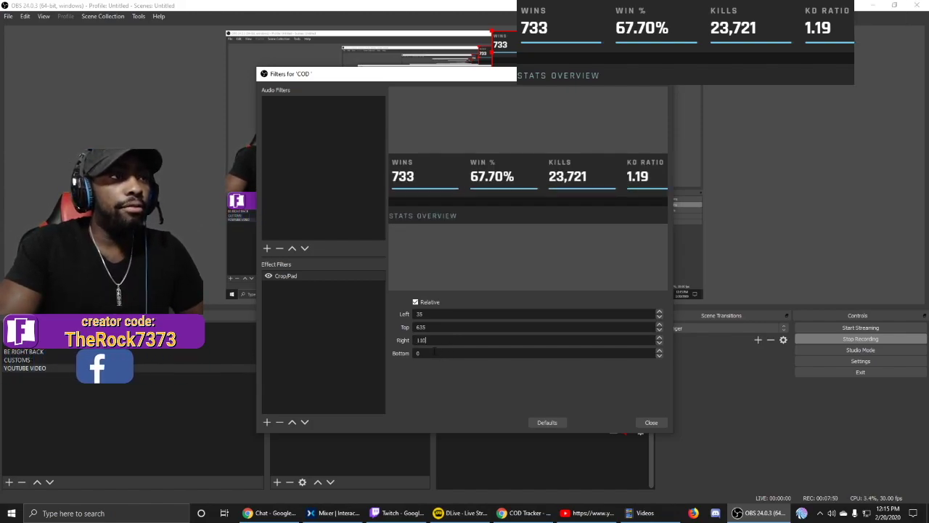
key("BackSpace")
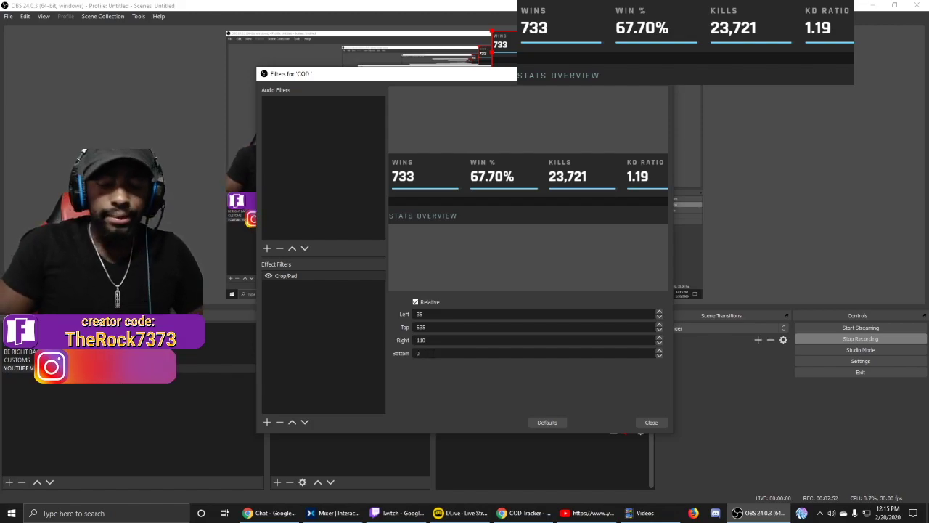
type("70")
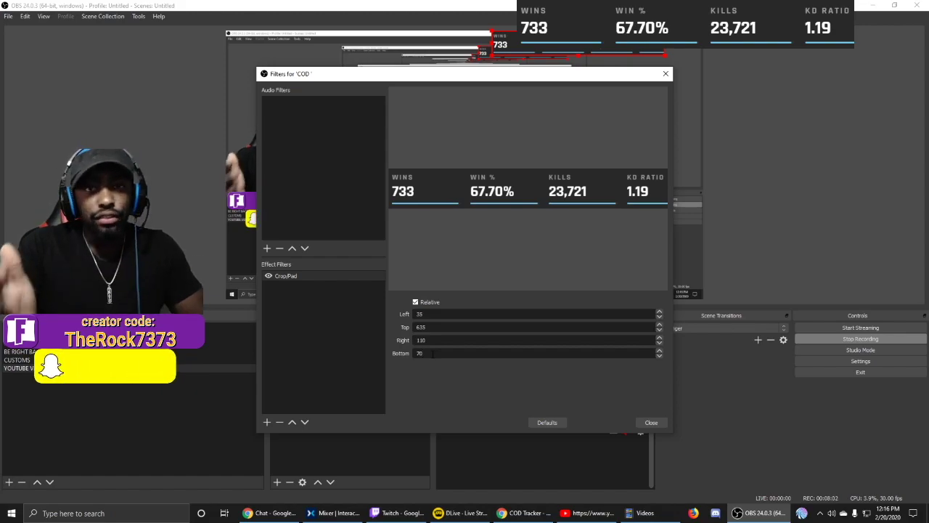
left_click(650, 422)
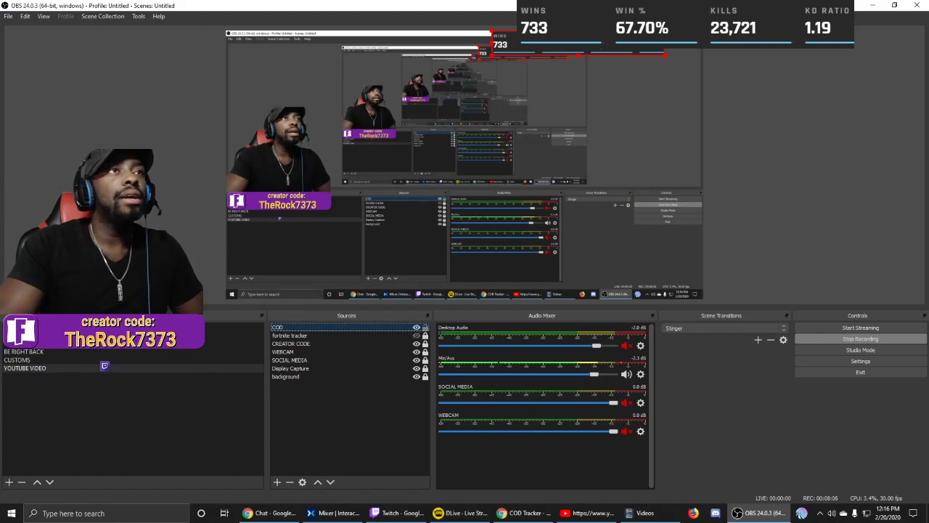
- Move the COD stats bar under the webcam, narrow it to fit, and hide Display Capture
left_click_drag(573, 45, 314, 249)
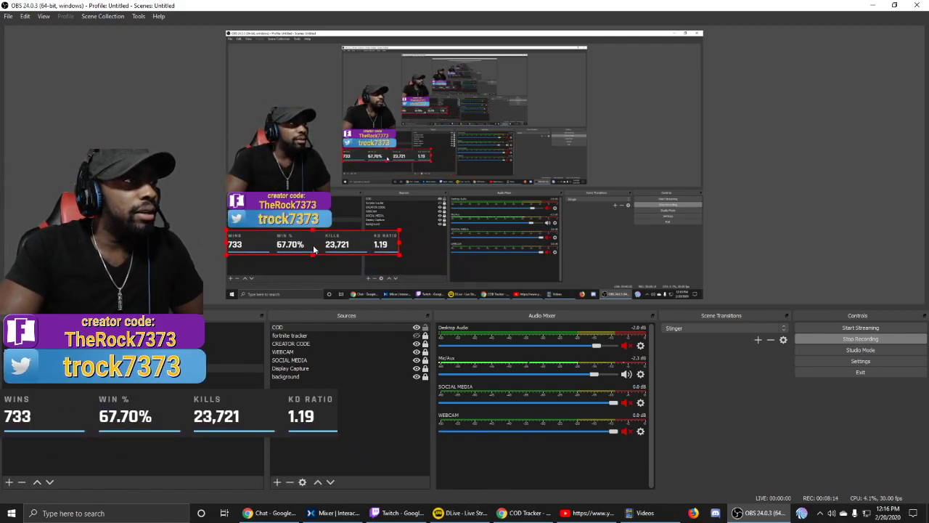
left_click_drag(399, 244, 333, 240)
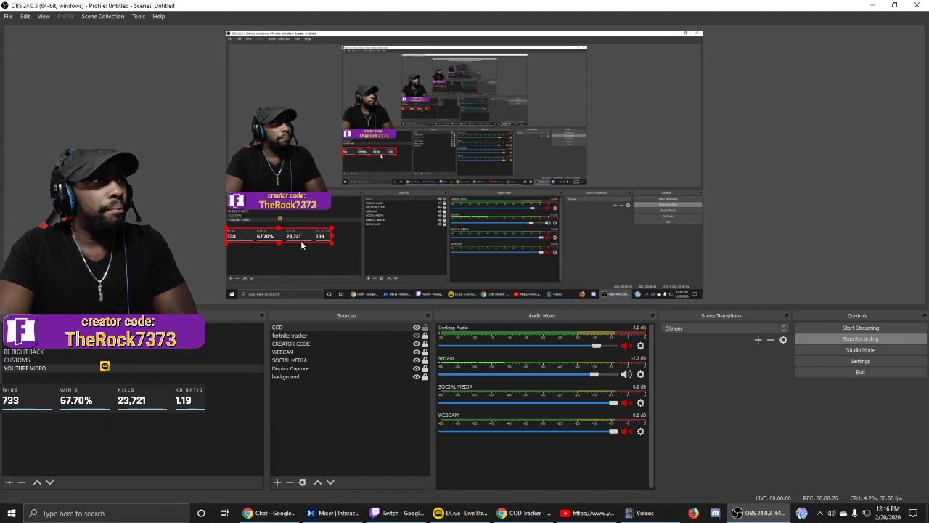
left_click(417, 369)
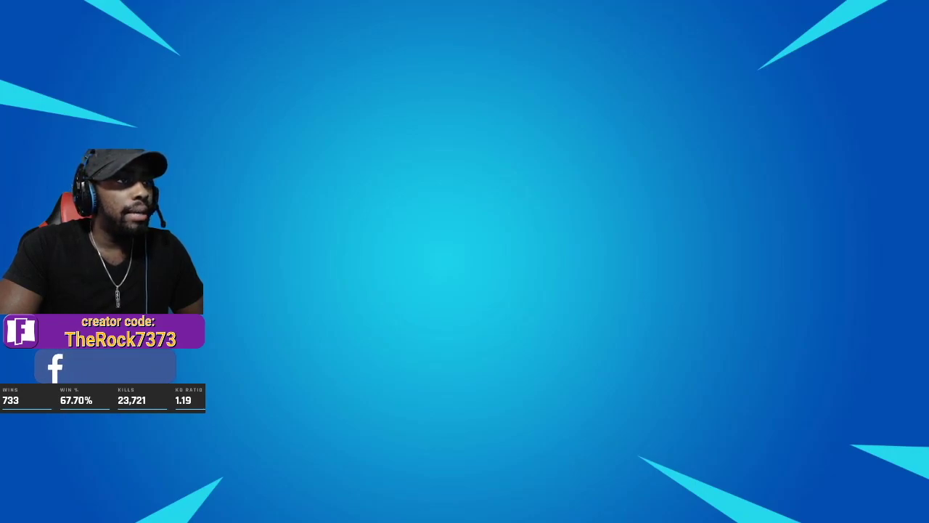